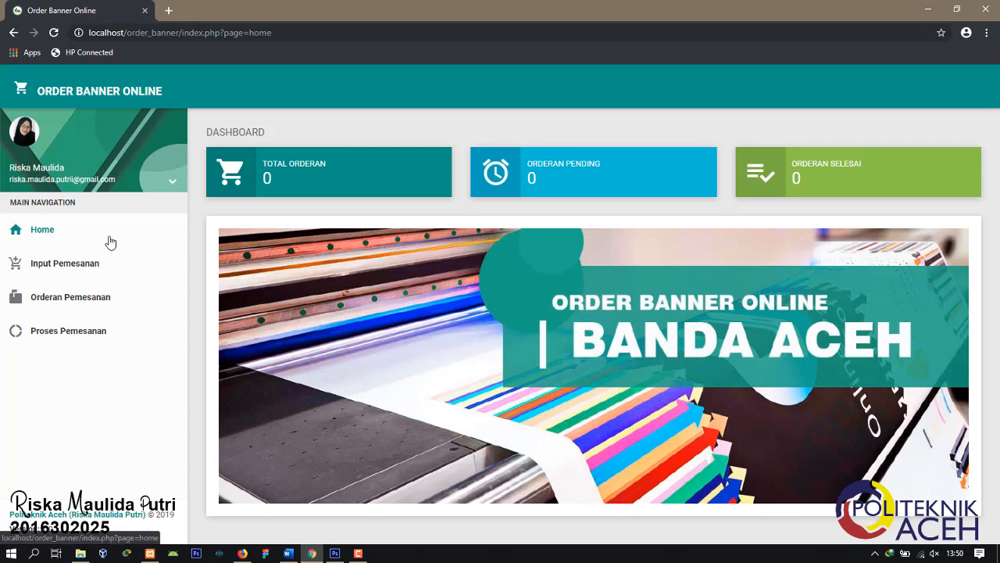
- Open the order entry form, fill in the customer's phone number, address and postal code, and continue to the order details
{"action": "left_click", "coordinate": [79, 269]}
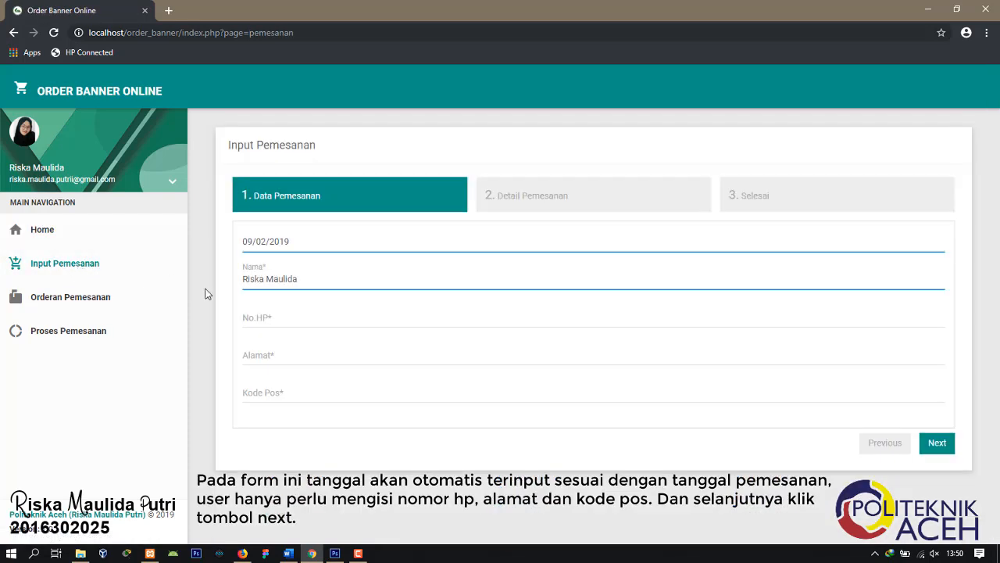
{"action": "left_click", "coordinate": [270, 318]}
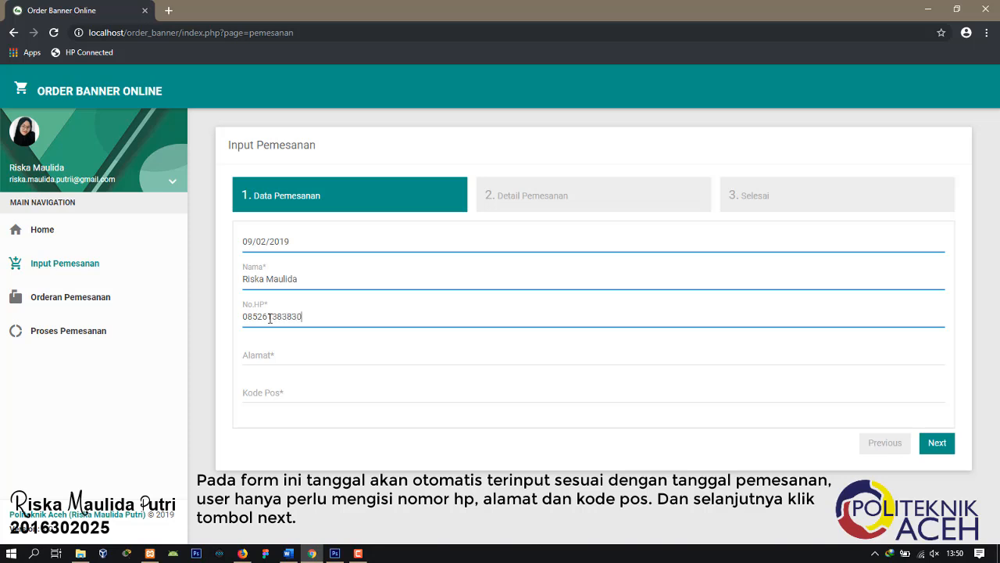
{"action": "left_click", "coordinate": [264, 352]}
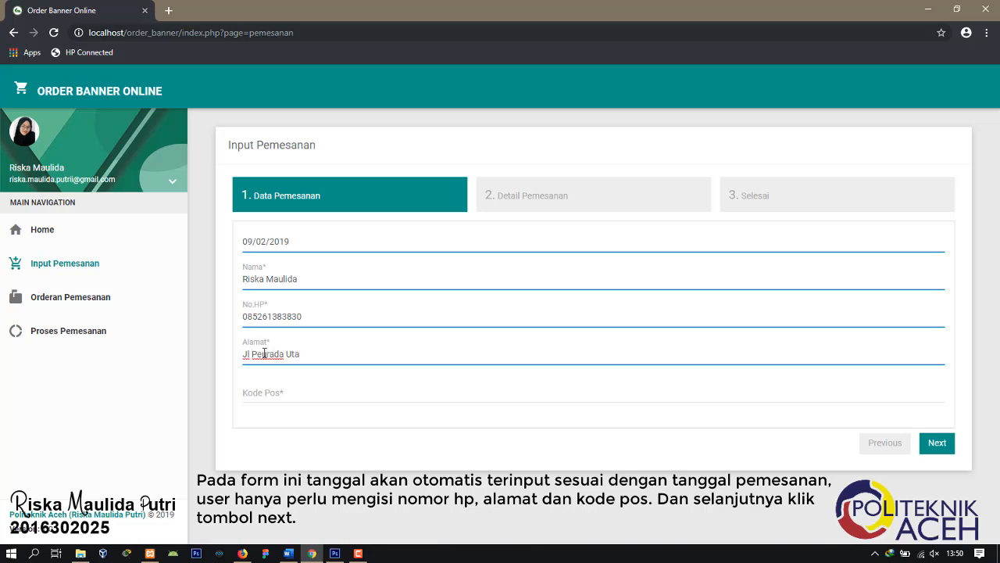
{"action": "left_click", "coordinate": [263, 390]}
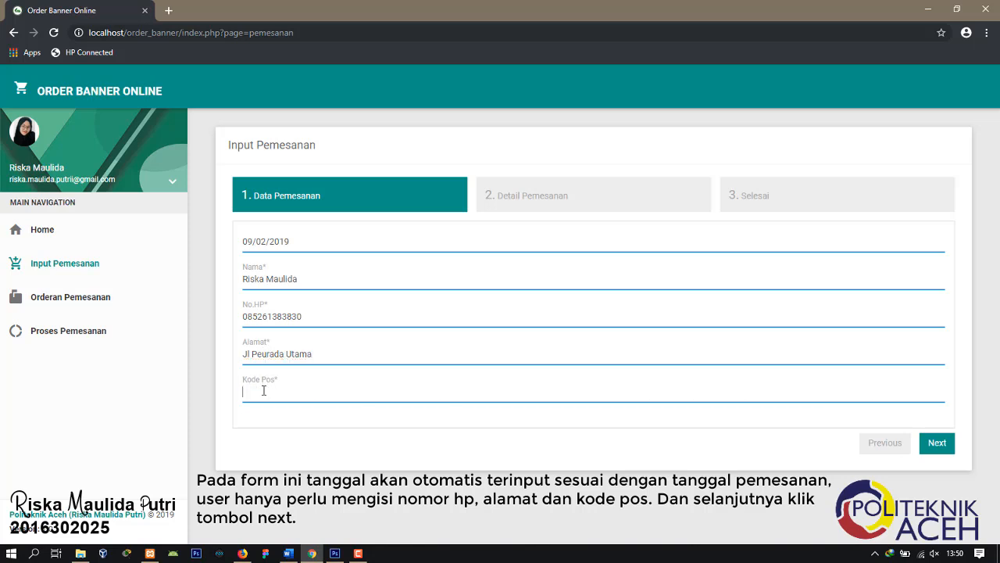
{"action": "left_click", "coordinate": [944, 443]}
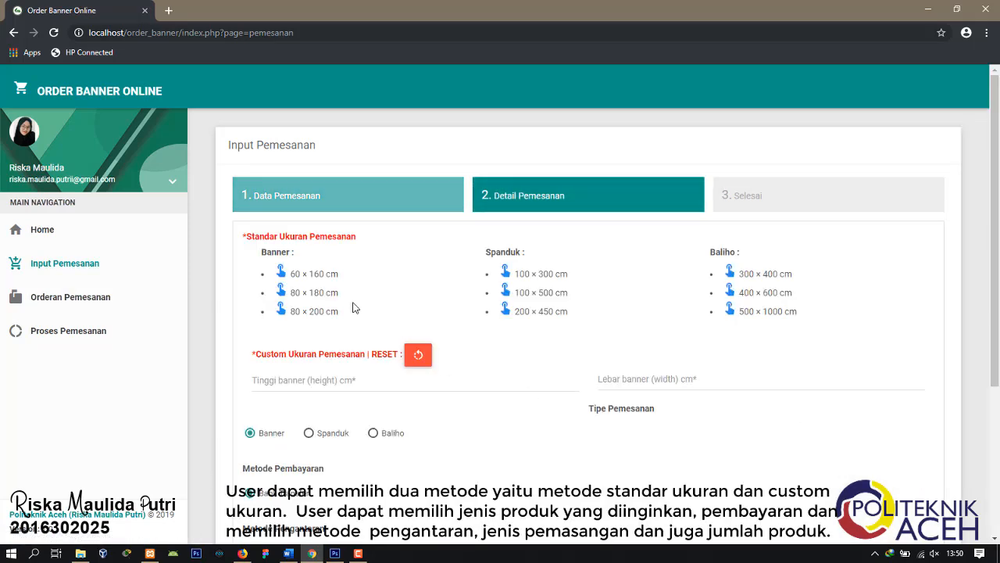
- Choose the standard 400 × 600 cm baliho size and set the order type to Baliho
{"action": "left_click", "coordinate": [729, 292]}
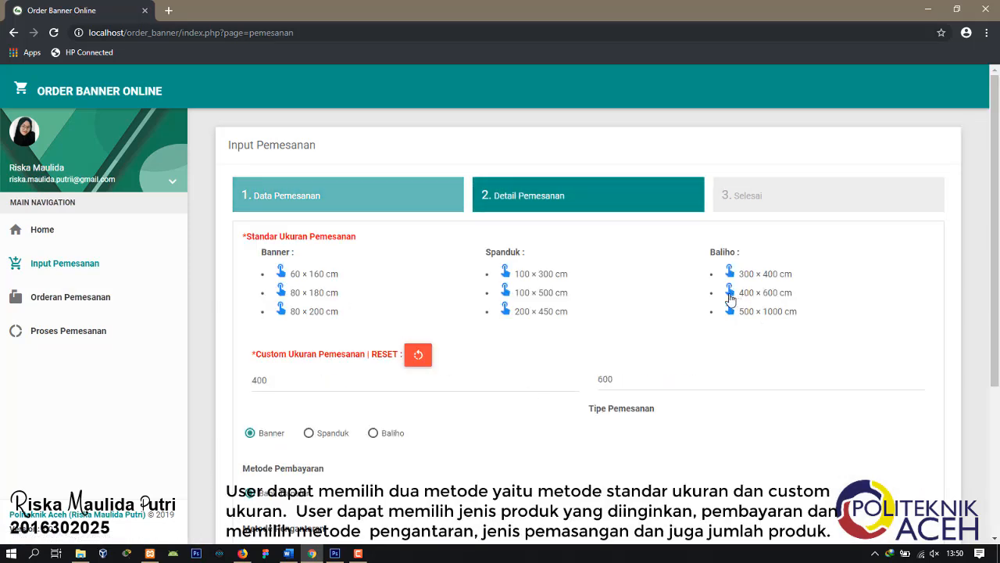
{"action": "left_click", "coordinate": [374, 433]}
{"action": "scroll", "coordinate": [648, 261], "scroll_direction": "up", "scroll_amount": 3}
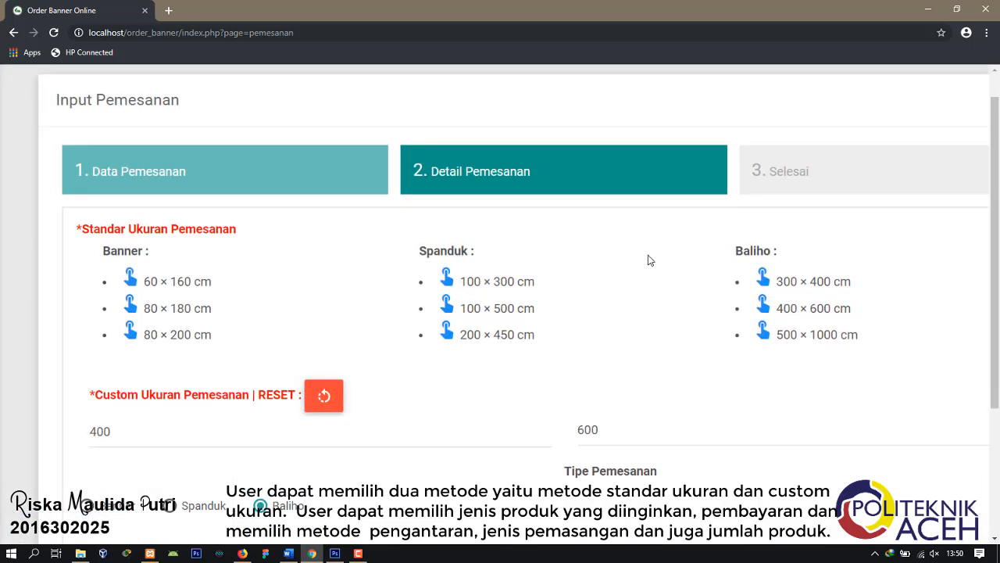
{"action": "scroll", "coordinate": [650, 260], "scroll_direction": "down", "scroll_amount": 3}
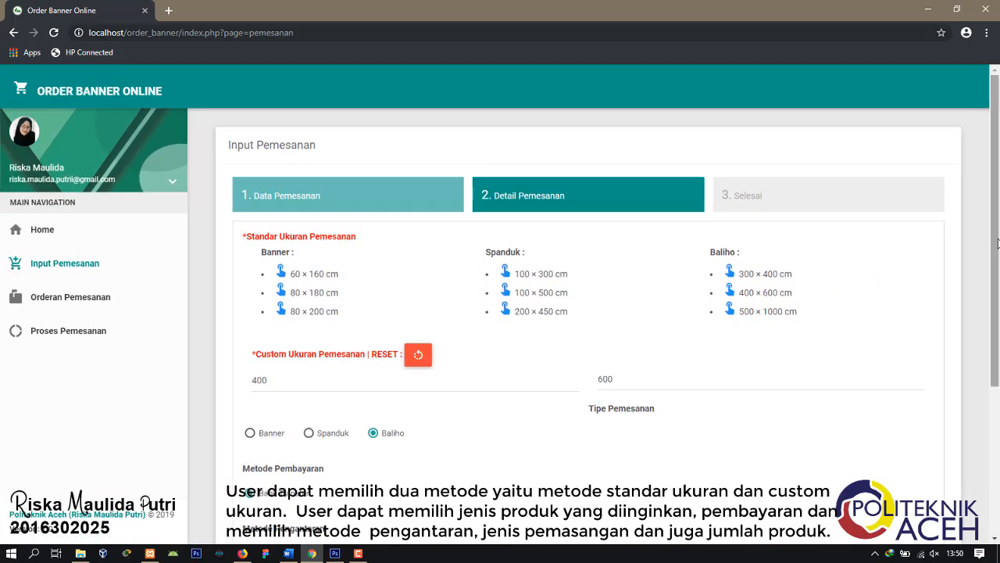
- Enter the order quantity and finish the order with the option to continue to the design process enabled
{"action": "left_click_drag", "start_coordinate": [998, 243], "coordinate": [998, 390]}
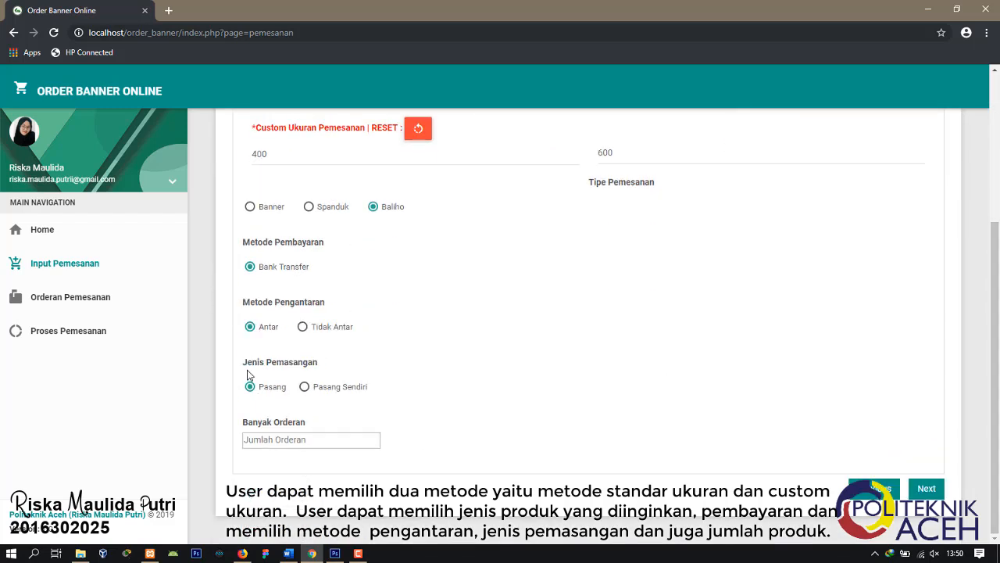
{"action": "left_click", "coordinate": [376, 441]}
{"action": "left_click", "coordinate": [927, 489]}
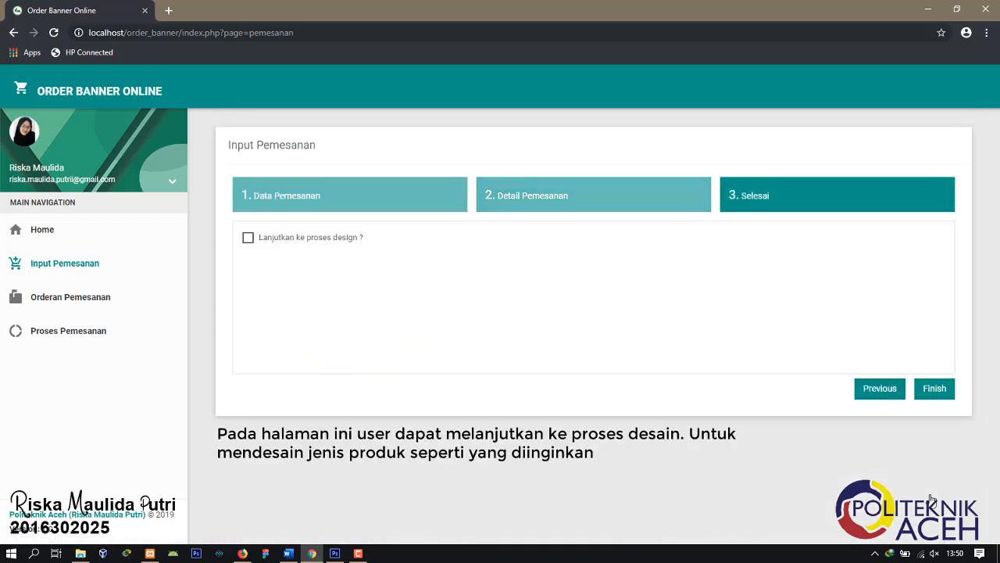
{"action": "left_click", "coordinate": [250, 239]}
{"action": "left_click", "coordinate": [935, 388]}
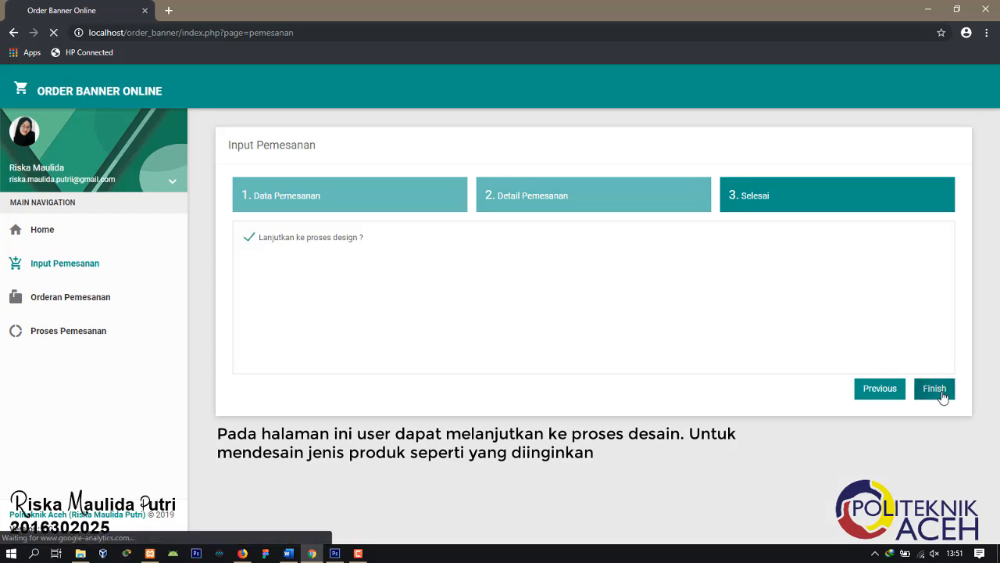
- Try the Blue Corral and Red Soft sample backgrounds, and apply Design 3 Green Pattern to the design canvas
{"action": "left_click_drag", "start_coordinate": [996, 270], "coordinate": [998, 447]}
{"action": "left_click", "coordinate": [732, 427]}
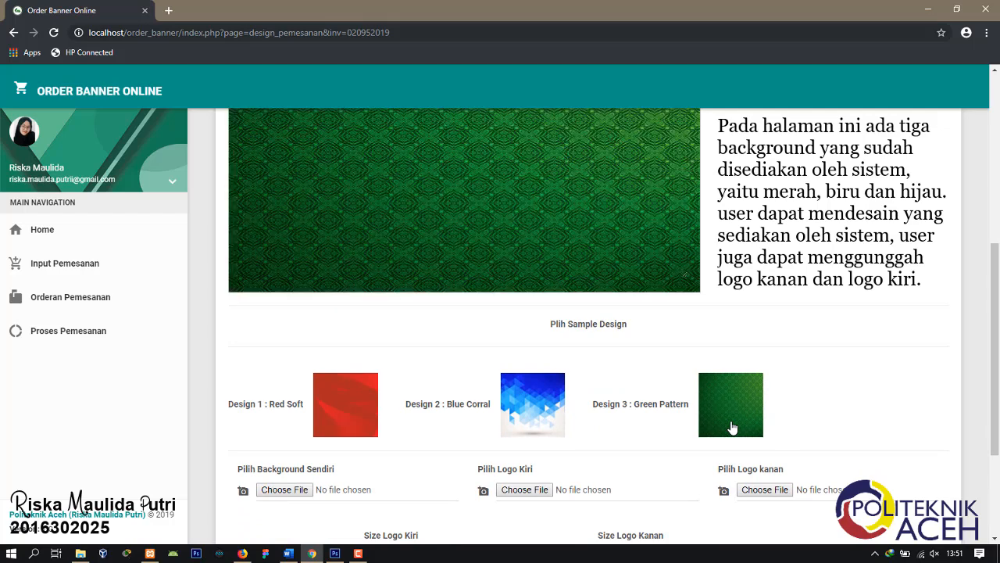
{"action": "left_click", "coordinate": [539, 407]}
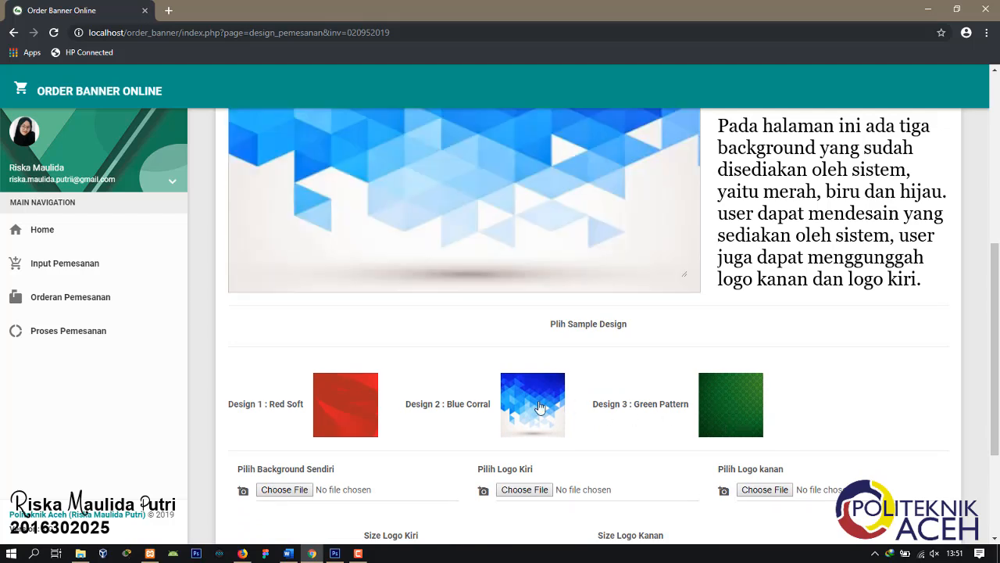
{"action": "left_click", "coordinate": [352, 415]}
{"action": "left_click", "coordinate": [735, 414]}
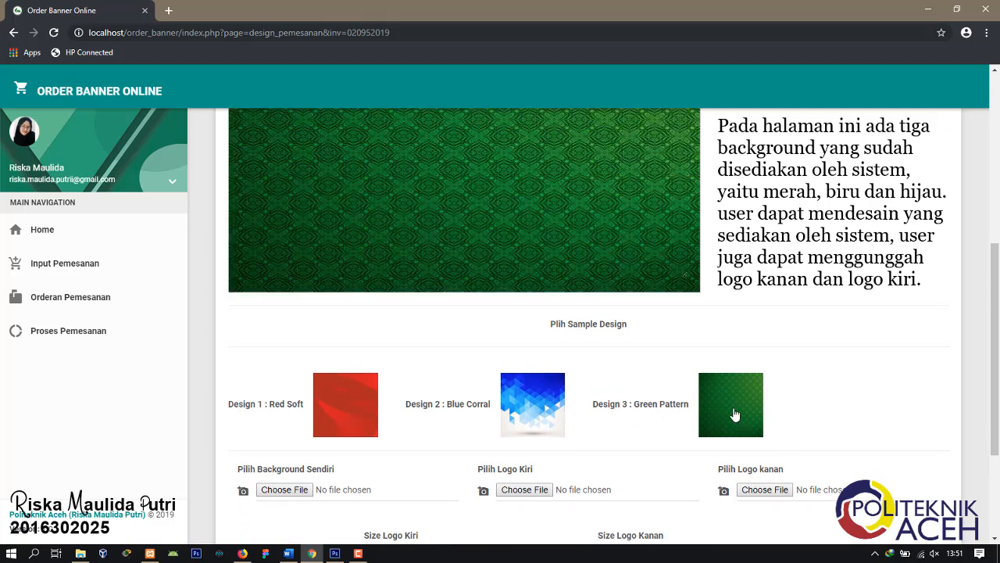
- Upload logo4 from the Pictures folder as the design's left logo
{"action": "left_click_drag", "start_coordinate": [998, 412], "coordinate": [998, 439]}
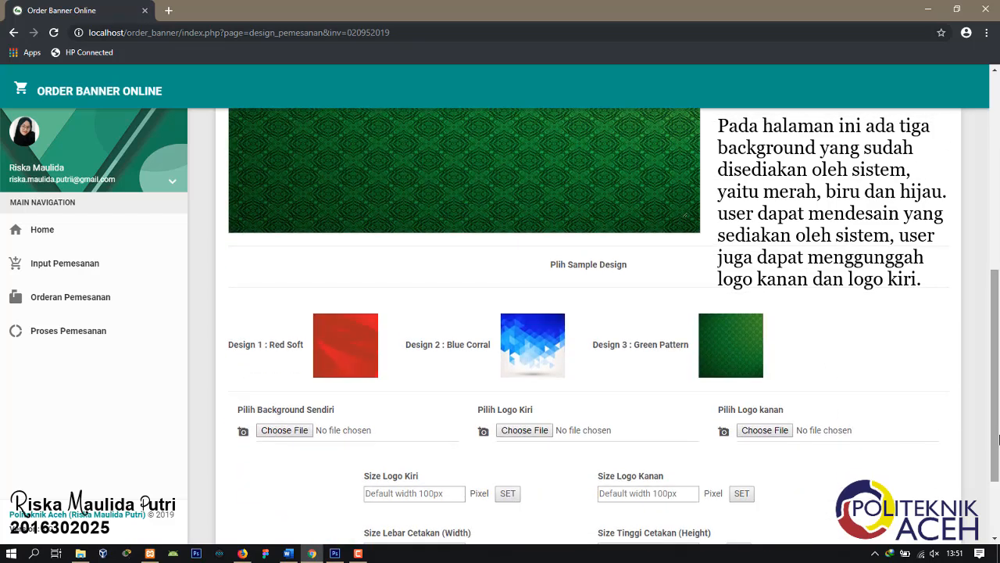
{"action": "left_click", "coordinate": [522, 430]}
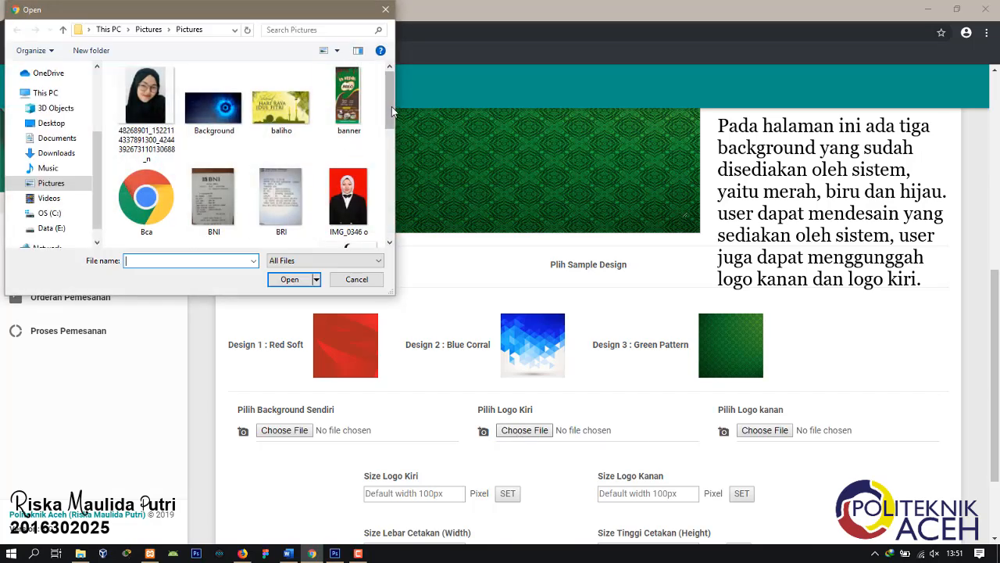
{"action": "left_click_drag", "start_coordinate": [392, 108], "coordinate": [397, 174]}
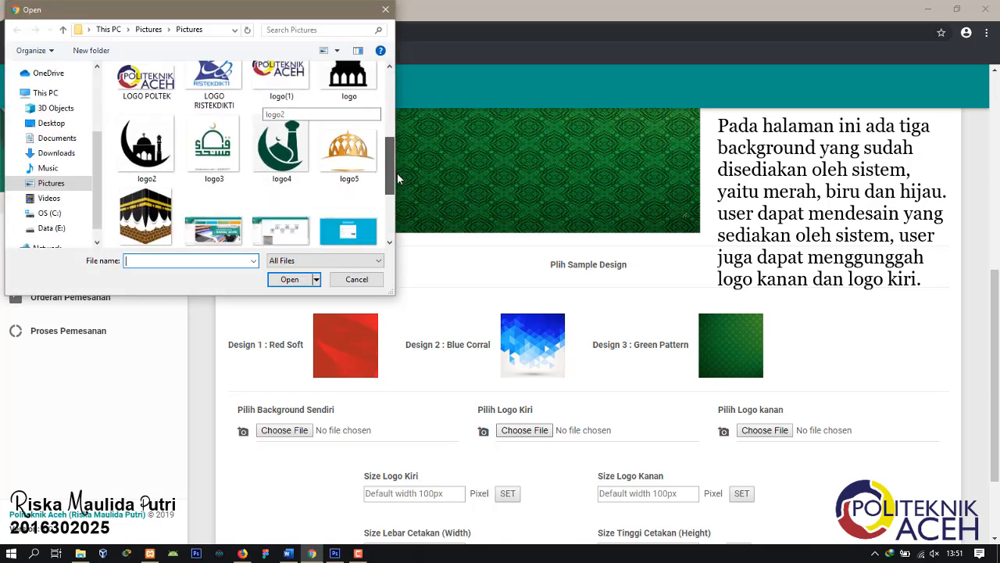
{"action": "left_click", "coordinate": [282, 148]}
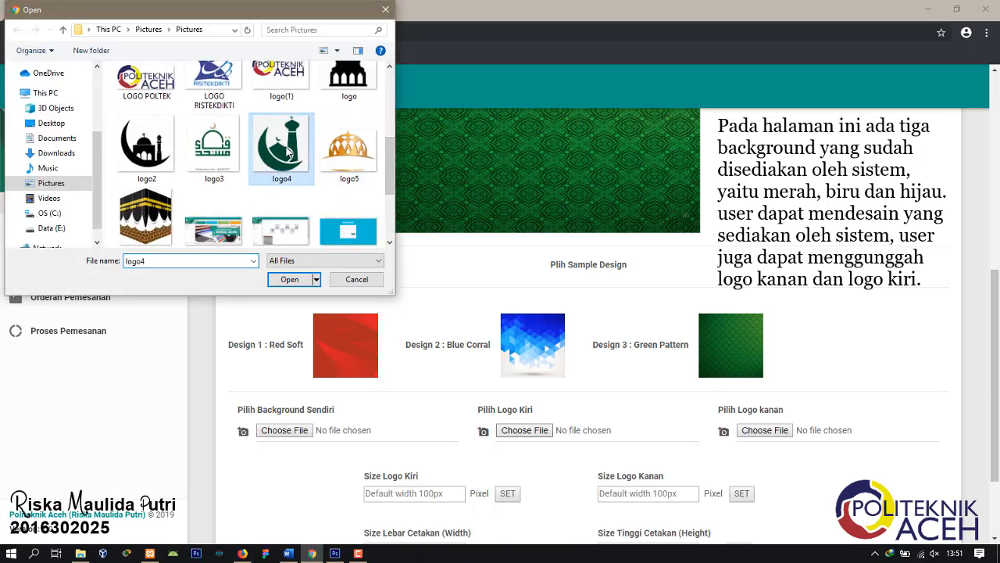
{"action": "left_click", "coordinate": [291, 279]}
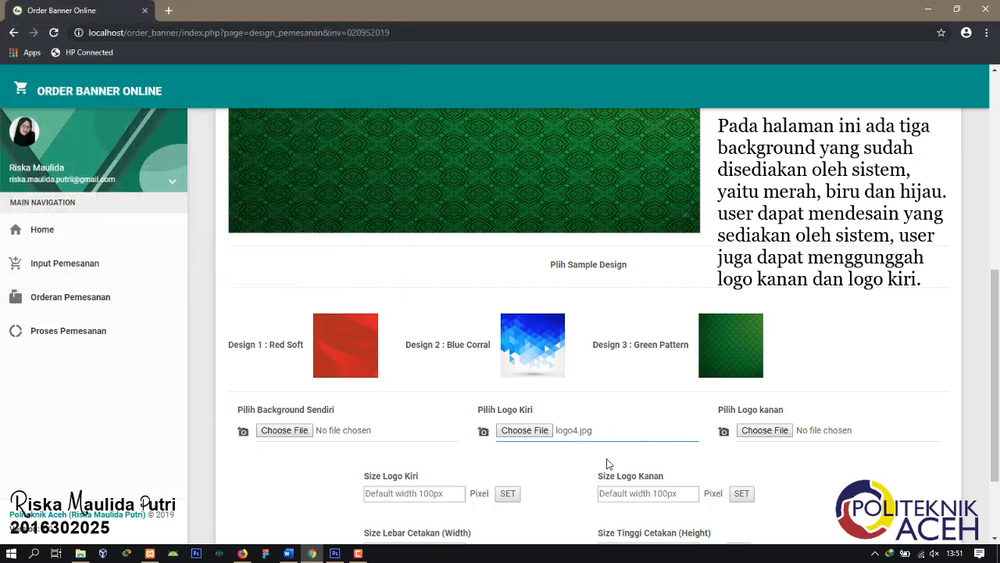
- Upload logo4 from the Pictures folder as the design's right logo
{"action": "left_click", "coordinate": [762, 431]}
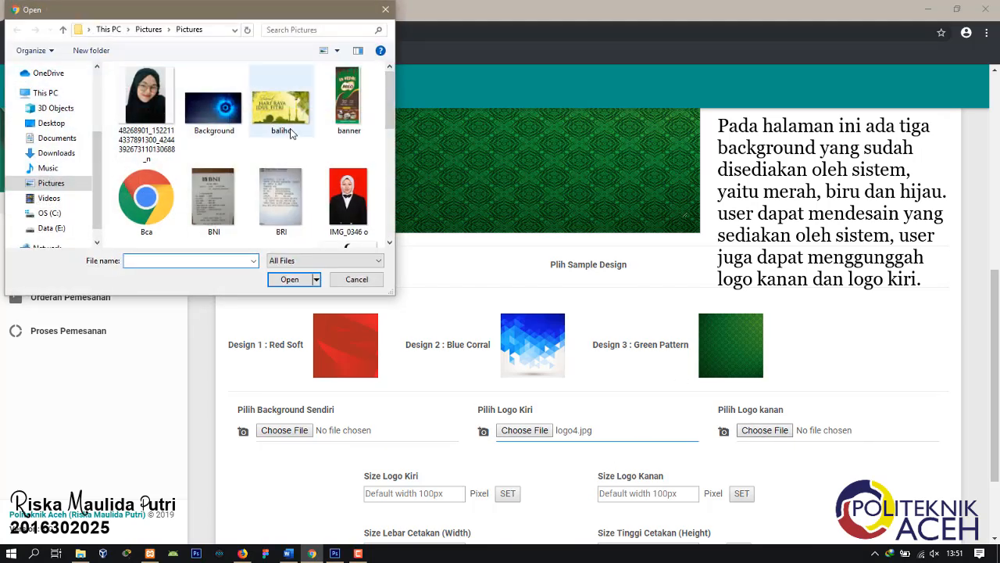
{"action": "left_click_drag", "start_coordinate": [390, 123], "coordinate": [389, 210]}
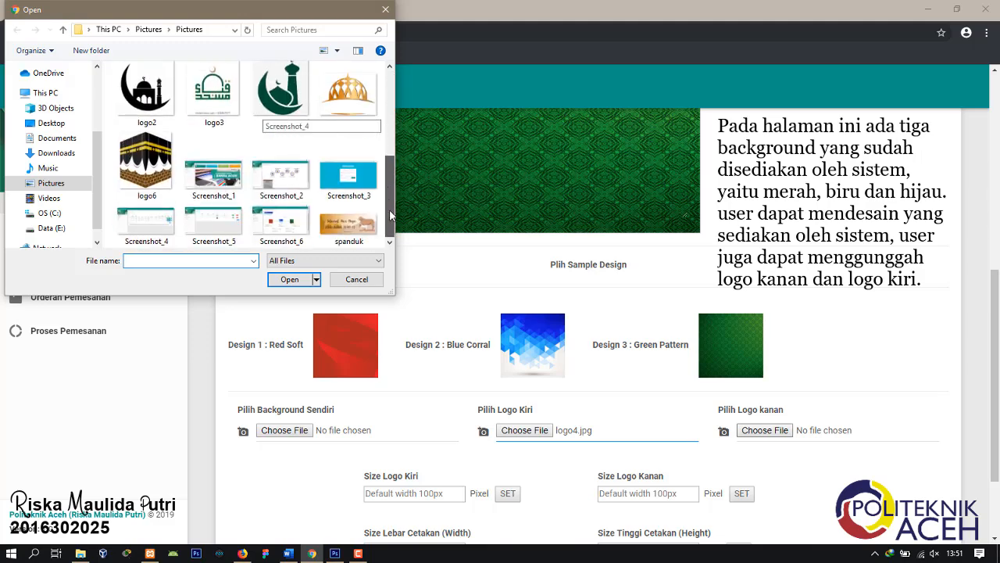
{"action": "left_click", "coordinate": [281, 96]}
{"action": "left_click", "coordinate": [288, 279]}
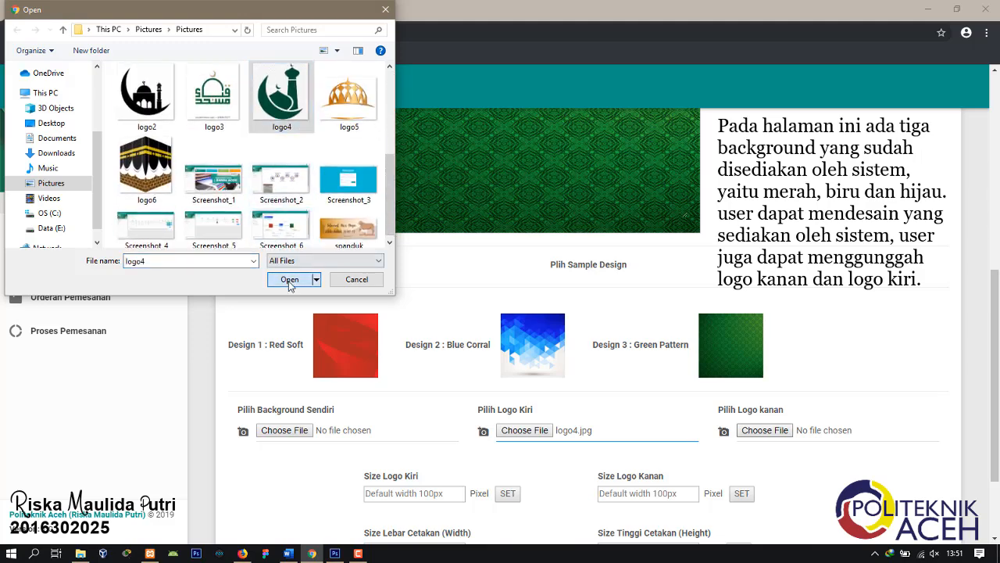
- Set the left logo's size to 80 pixels and apply it to the design
{"action": "left_click", "coordinate": [435, 494]}
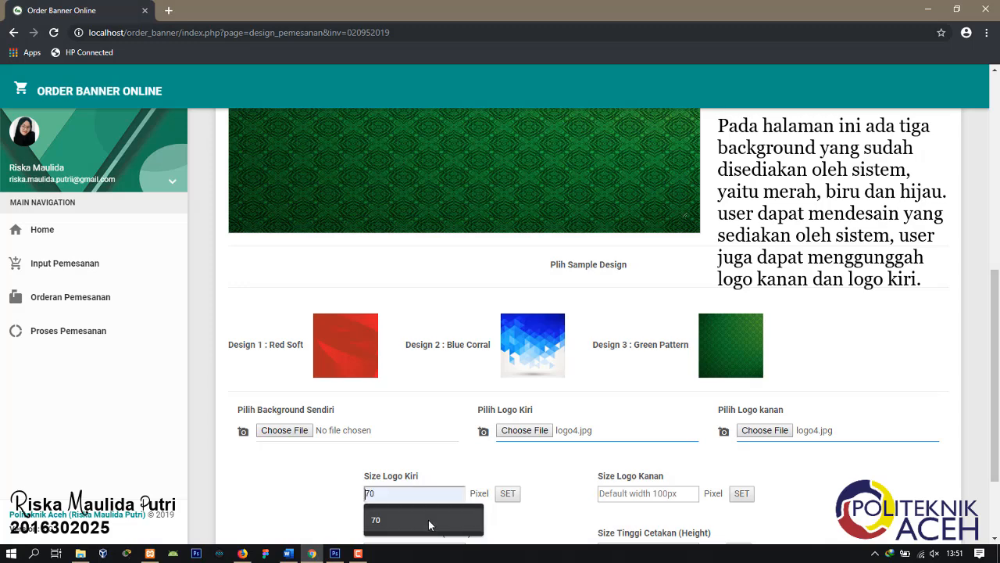
{"action": "left_click", "coordinate": [428, 520]}
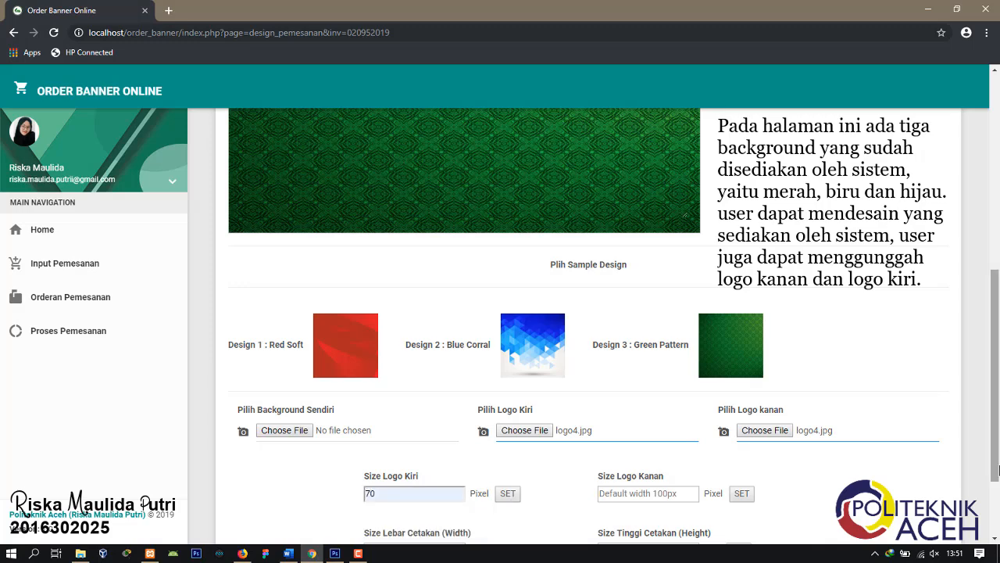
{"action": "left_click_drag", "start_coordinate": [995, 468], "coordinate": [998, 351]}
{"action": "scroll", "coordinate": [246, 398], "scroll_direction": "down", "scroll_amount": 5}
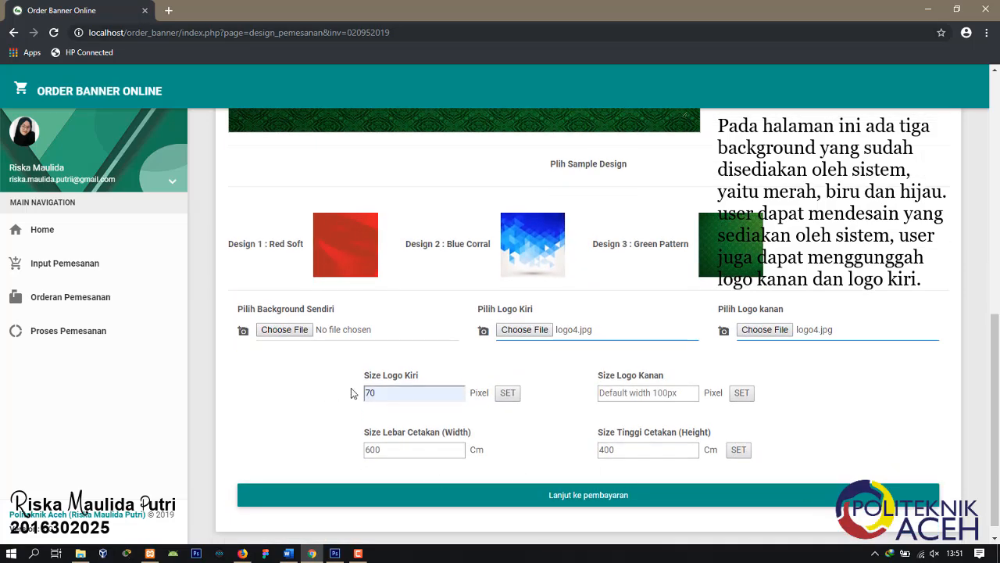
{"action": "key", "text": "BackSpace"}
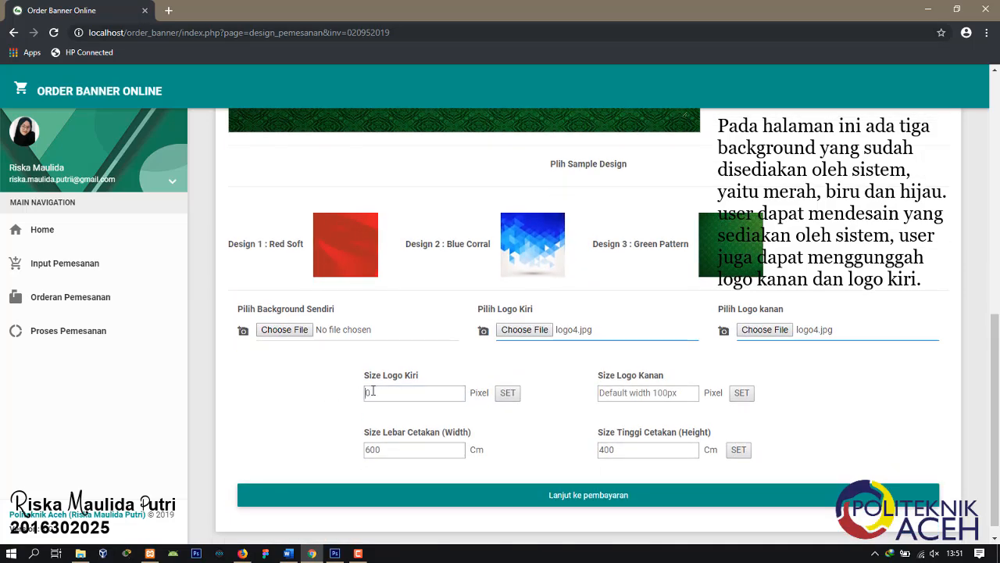
{"action": "type", "text": "8"}
{"action": "left_click", "coordinate": [507, 393]}
- Set the right logo's size to match the left logo and apply it to the design
{"action": "left_click", "coordinate": [648, 396]}
{"action": "type", "text": "8"}
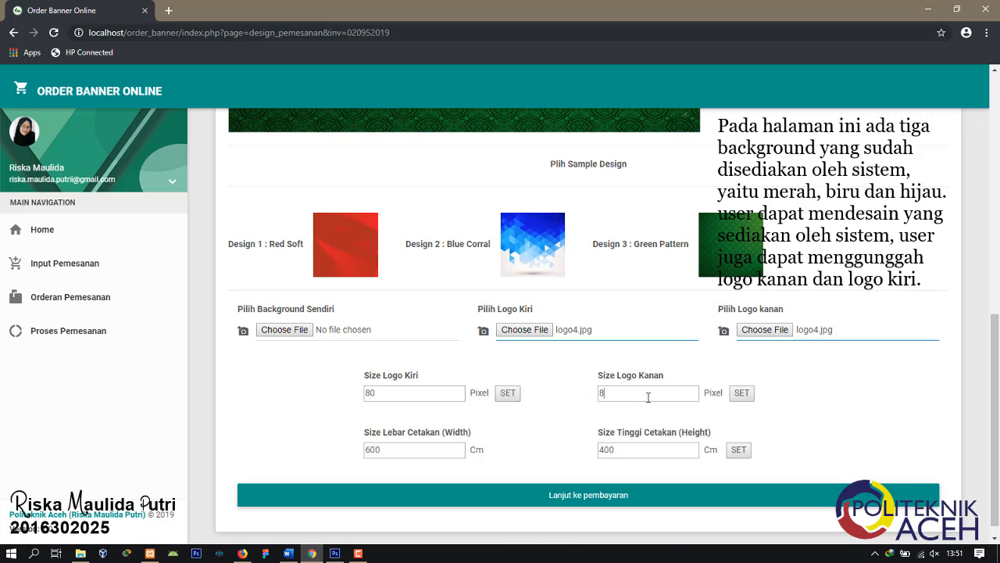
{"action": "left_click", "coordinate": [741, 393]}
- Replace the placeholder event title on the design canvas with "SELAMAT HARI RAYA"
{"action": "left_click_drag", "start_coordinate": [998, 442], "coordinate": [998, 258]}
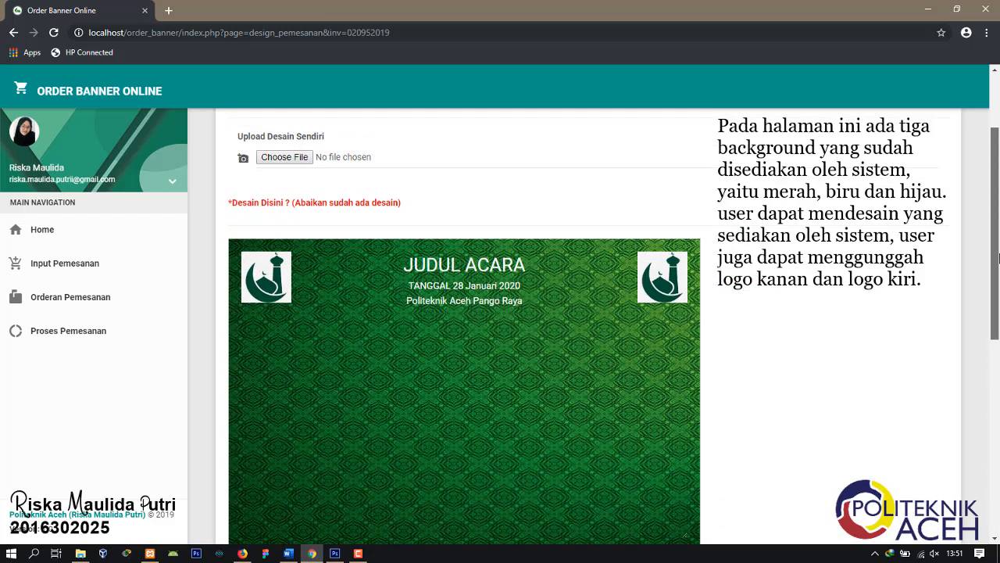
{"action": "scroll", "coordinate": [431, 252], "scroll_direction": "down", "scroll_amount": 1}
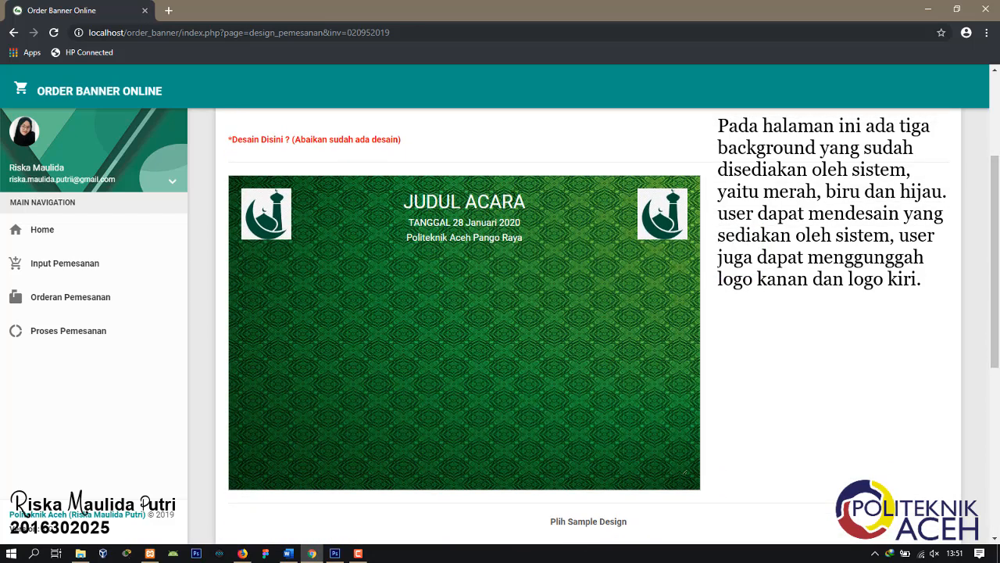
{"action": "key", "text": "BackSpace"}
{"action": "key", "text": "BackSpace"}
{"action": "key", "text": "BackSpace"}
{"action": "key", "text": "BackSpace"}
{"action": "key", "text": "BackSpace"}
{"action": "key", "text": "BackSpace"}
{"action": "key", "text": "BackSpace"}
{"action": "key", "text": "BackSpace"}
{"action": "key", "text": "BackSpace"}
{"action": "key", "text": "BackSpace"}
{"action": "key", "text": "BackSpace"}
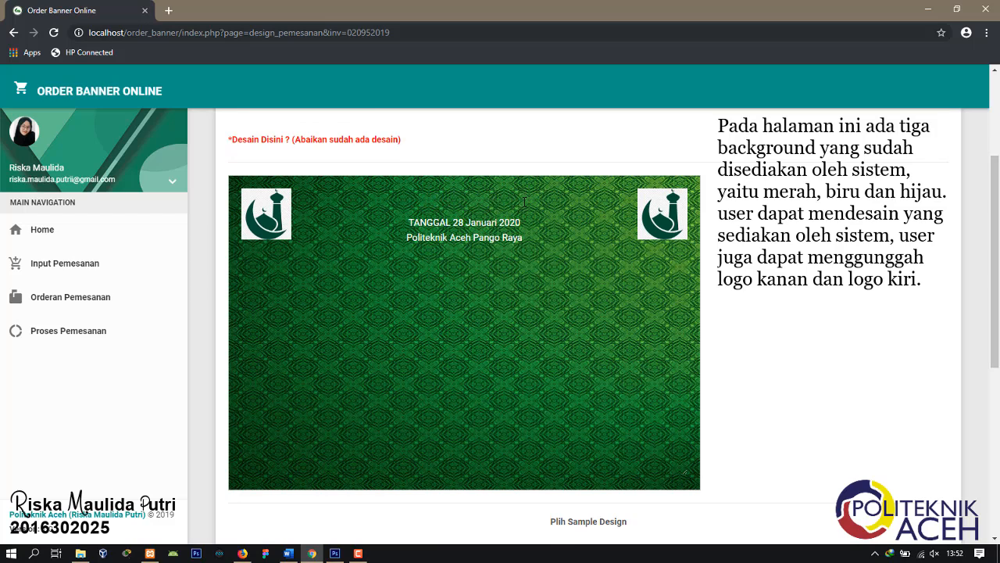
{"action": "type", "text": "SELAMAT"}
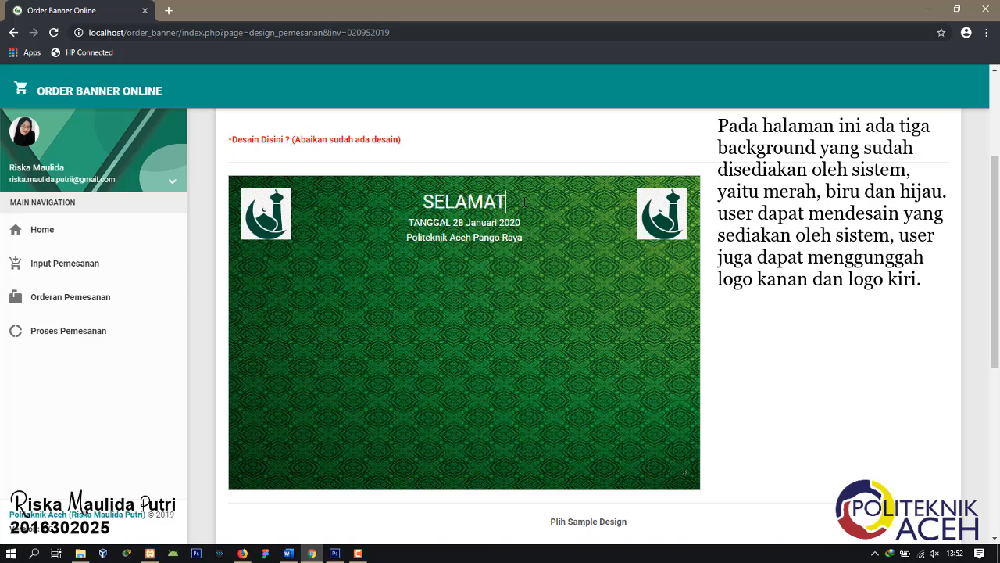
{"action": "type", "text": " HAR"}
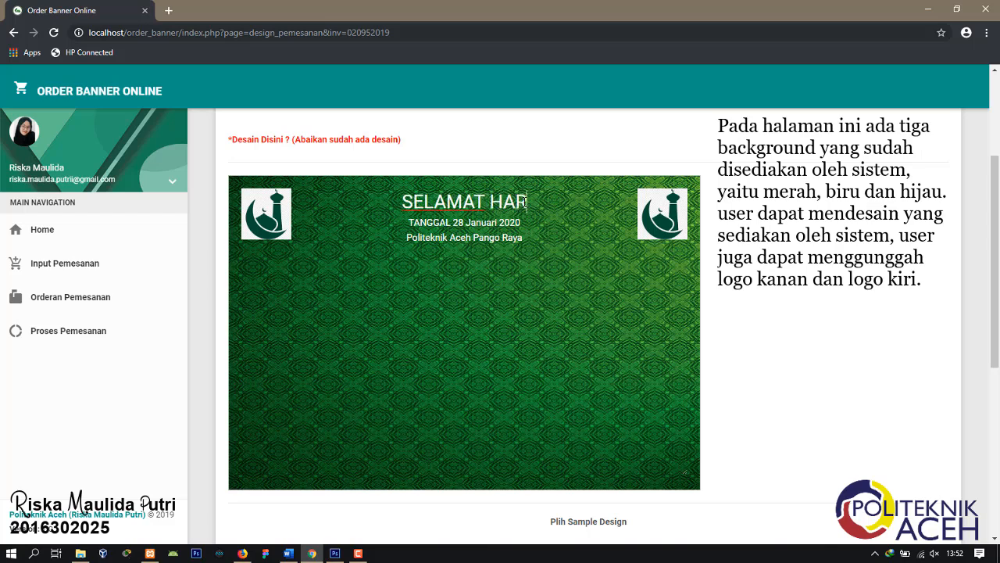
{"action": "type", "text": "I RAYA"}
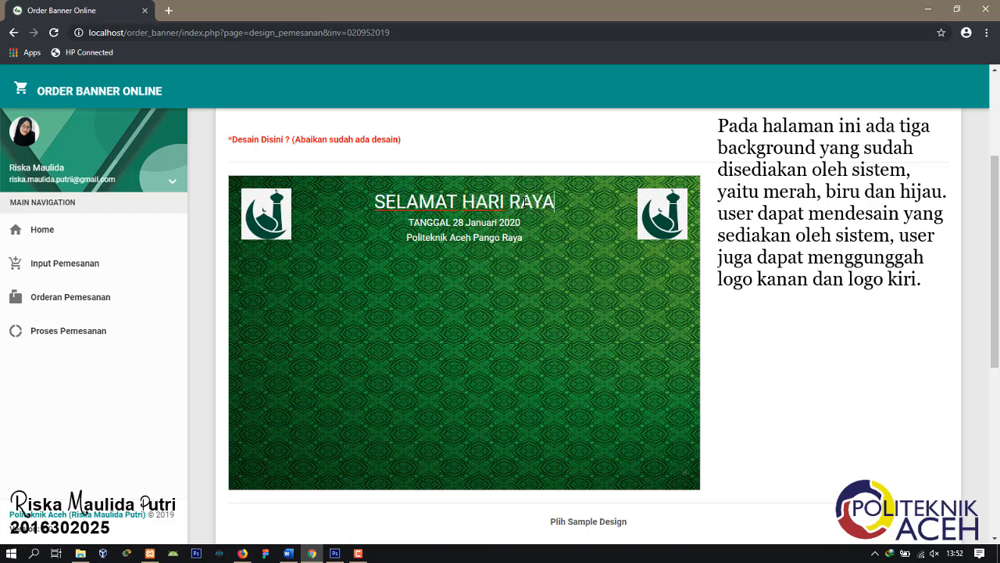
- Replace the placeholder date line under the title on the design canvas with "IDUL FITRI 1440 HIJRIYAH"
{"action": "key", "text": "BackSpace"}
{"action": "key", "text": "BackSpace"}
{"action": "key", "text": "BackSpace"}
{"action": "key", "text": "BackSpace"}
{"action": "key", "text": "BackSpace"}
{"action": "key", "text": "BackSpace"}
{"action": "key", "text": "BackSpace"}
{"action": "key", "text": "BackSpace"}
{"action": "key", "text": "BackSpace"}
{"action": "key", "text": "BackSpace"}
{"action": "key", "text": "BackSpace"}
{"action": "key", "text": "BackSpace"}
{"action": "key", "text": "BackSpace"}
{"action": "key", "text": "BackSpace"}
{"action": "key", "text": "BackSpace"}
{"action": "key", "text": "BackSpace"}
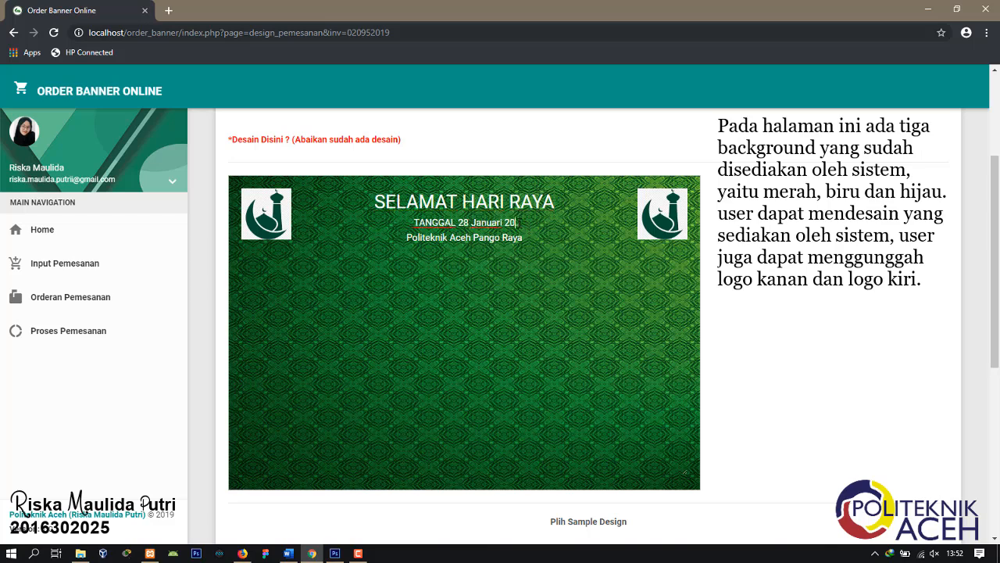
{"action": "key", "text": "BackSpace"}
{"action": "key", "text": "BackSpace"}
{"action": "key", "text": "BackSpace"}
{"action": "key", "text": "BackSpace"}
{"action": "key", "text": "BackSpace"}
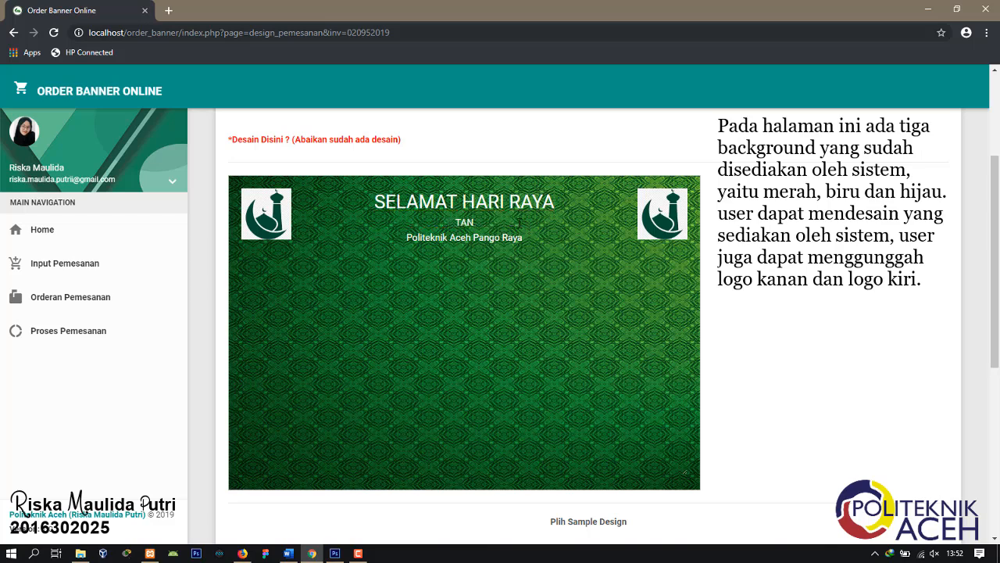
{"action": "type", "text": "ID"}
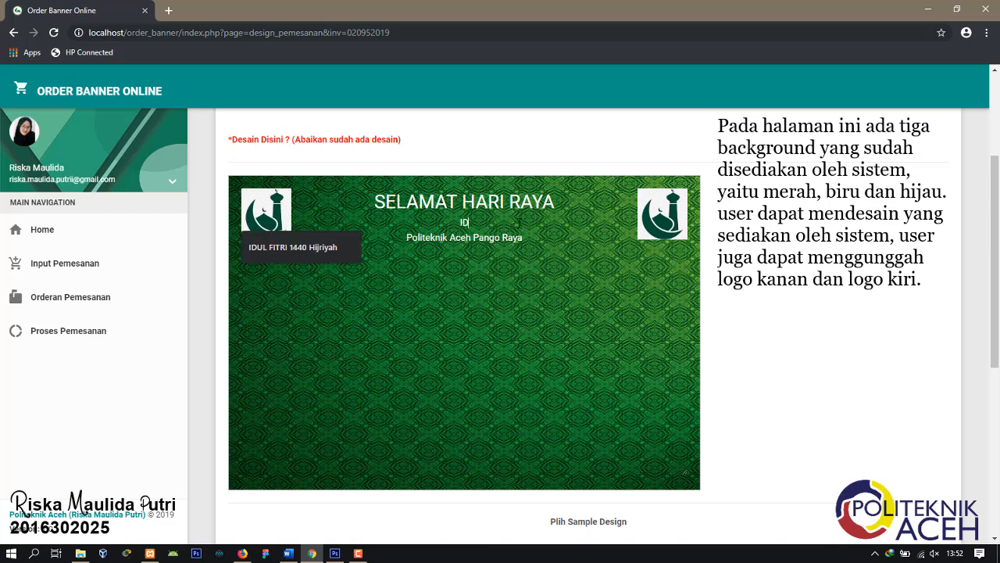
{"action": "type", "text": "UL FITRI 1440 HIJ"}
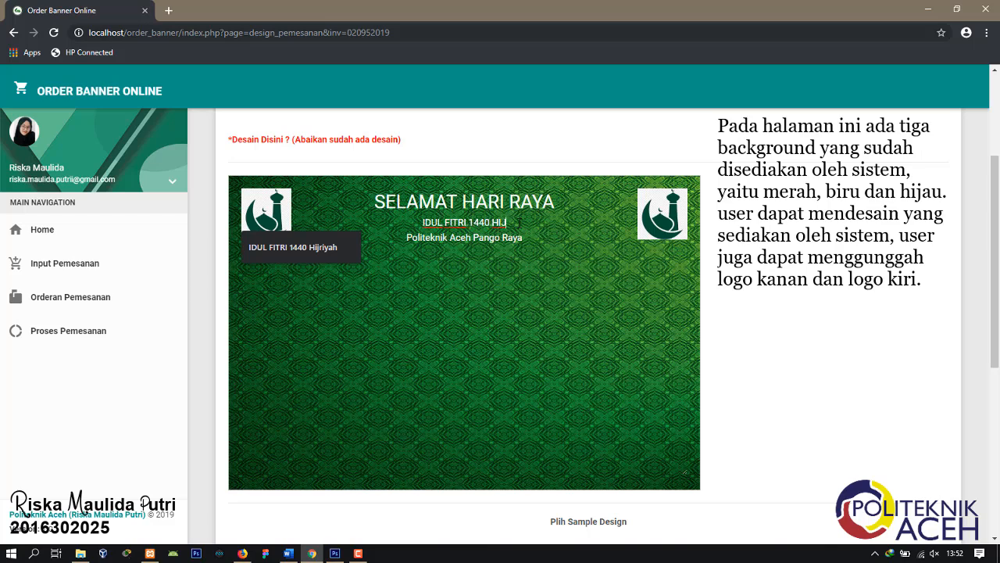
{"action": "type", "text": "R"}
{"action": "type", "text": "I"}
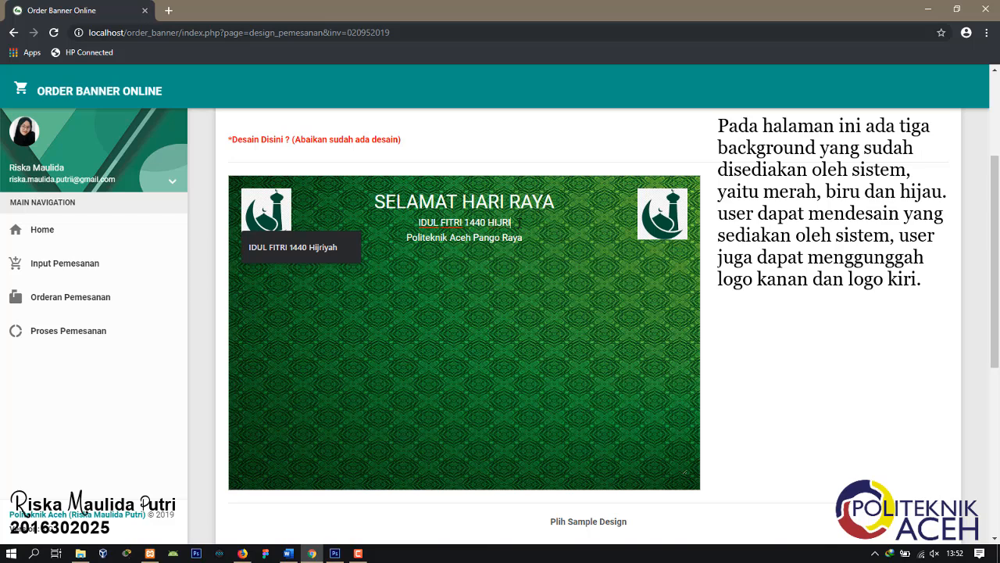
{"action": "type", "text": "YAH"}
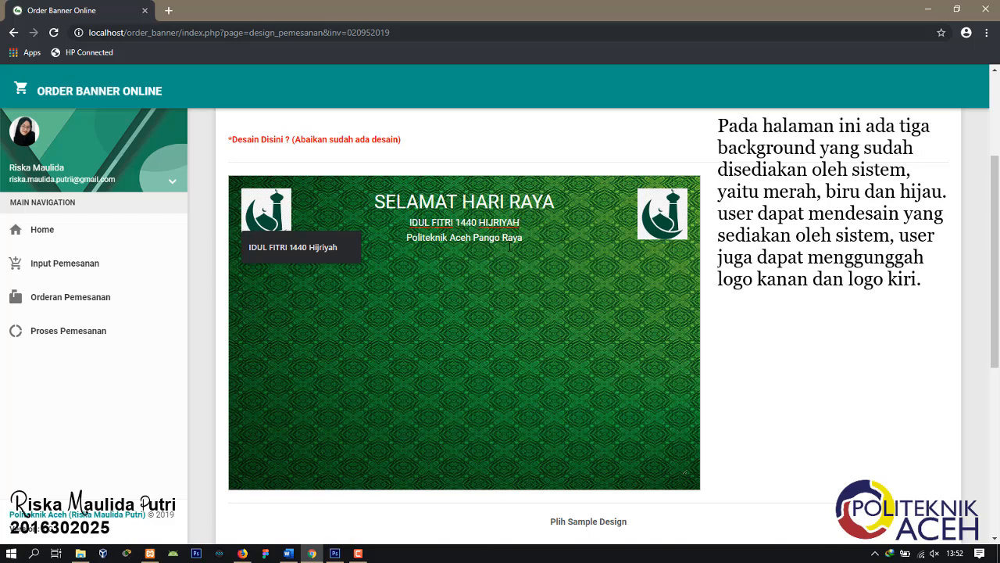
- Replace the placeholder venue line on the design canvas with "MOHON MAAF LAHIR & BATIN"
{"action": "left_click", "coordinate": [510, 244]}
{"action": "key", "text": "BackSpace"}
{"action": "key", "text": "BackSpace"}
{"action": "key", "text": "BackSpace"}
{"action": "key", "text": "BackSpace"}
{"action": "key", "text": "BackSpace"}
{"action": "key", "text": "BackSpace"}
{"action": "key", "text": "BackSpace"}
{"action": "key", "text": "BackSpace"}
{"action": "key", "text": "BackSpace"}
{"action": "key", "text": "BackSpace"}
{"action": "key", "text": "BackSpace"}
{"action": "key", "text": "BackSpace"}
{"action": "key", "text": "BackSpace"}
{"action": "key", "text": "BackSpace"}
{"action": "key", "text": "BackSpace"}
{"action": "key", "text": "BackSpace"}
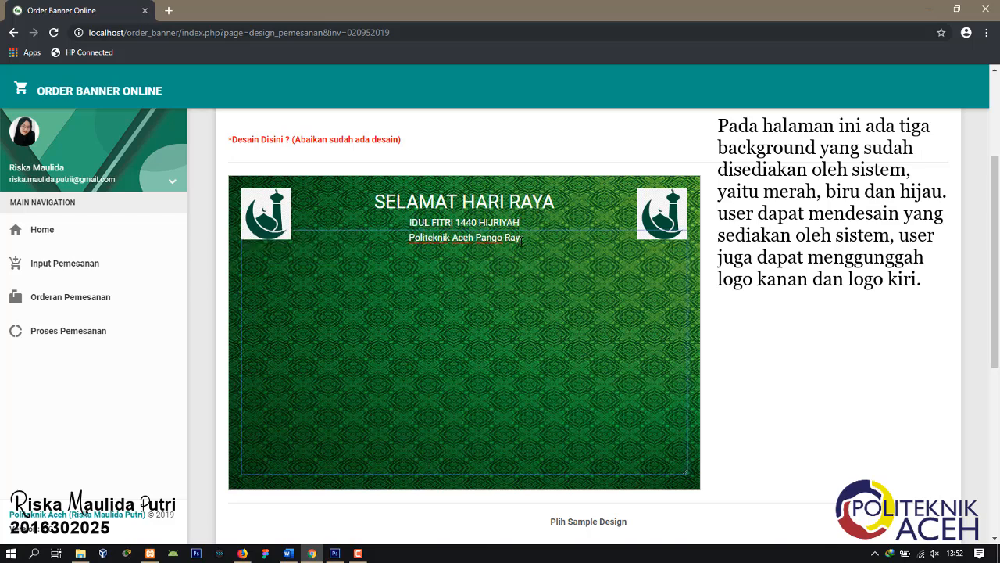
{"action": "key", "text": "BackSpace"}
{"action": "key", "text": "BackSpace"}
{"action": "key", "text": "BackSpace"}
{"action": "key", "text": "BackSpace"}
{"action": "key", "text": "BackSpace"}
{"action": "key", "text": "BackSpace"}
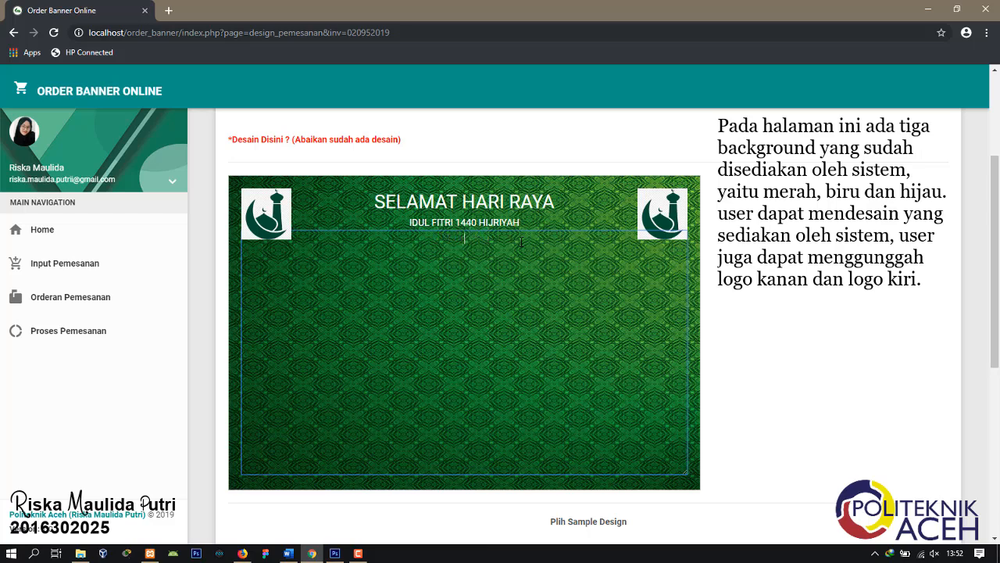
{"action": "type", "text": "MOHON MAAF LAHIR"}
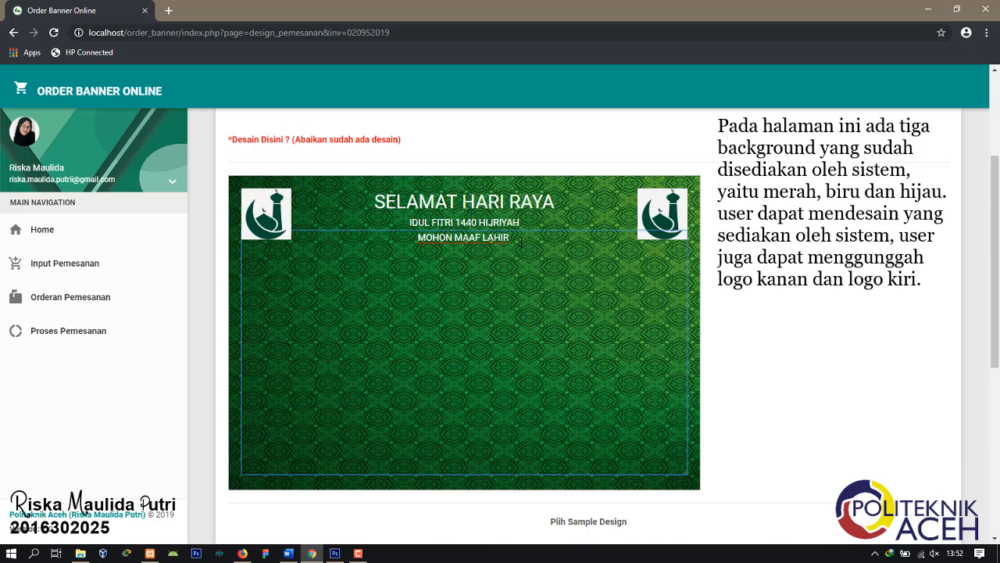
{"action": "type", "text": " & BAT"}
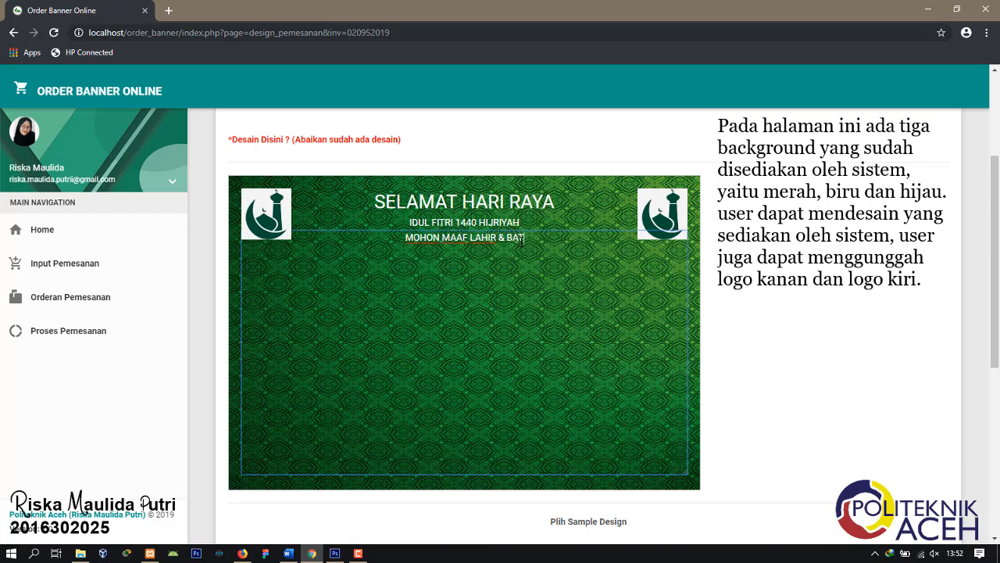
{"action": "type", "text": "IN"}
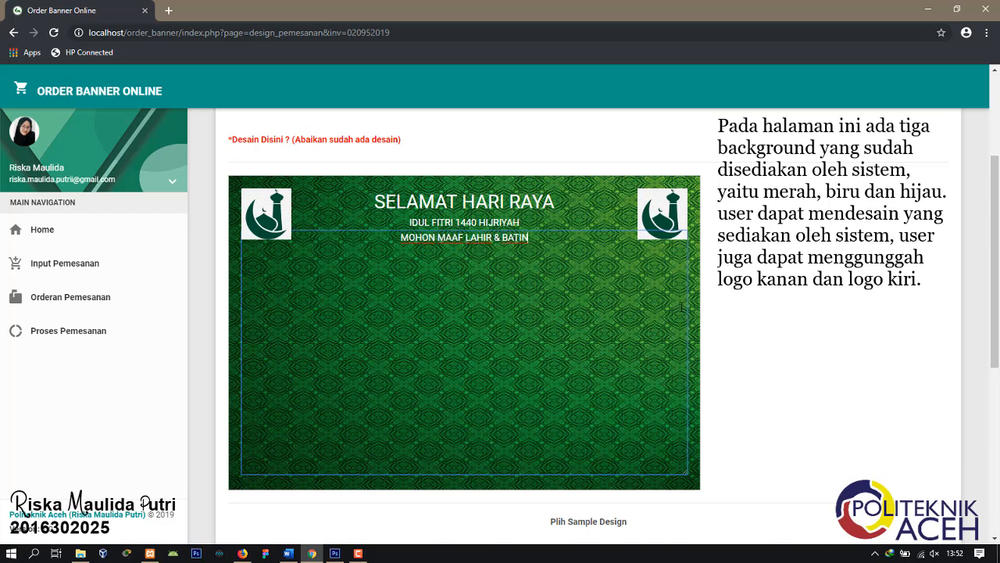
{"action": "left_click", "coordinate": [838, 268]}
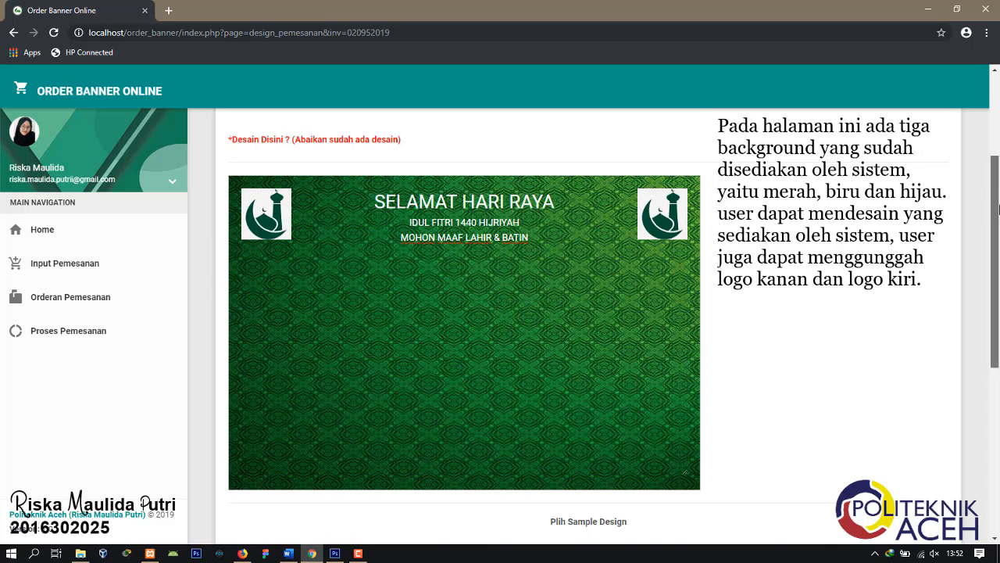
- Save the finished baliho design and continue to the payment page
{"action": "left_click_drag", "start_coordinate": [998, 210], "coordinate": [998, 381]}
{"action": "left_click", "coordinate": [818, 484]}
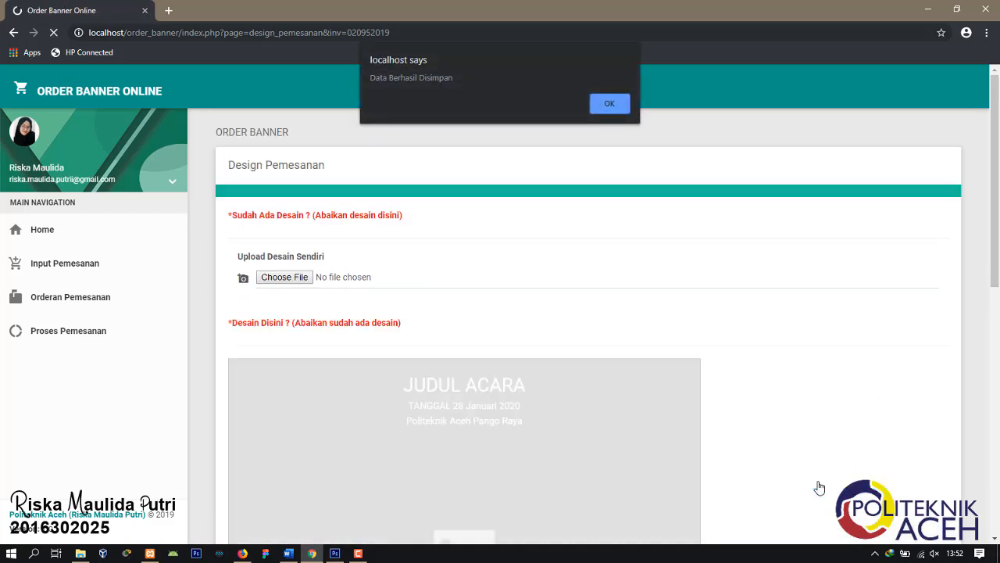
{"action": "left_click", "coordinate": [611, 103]}
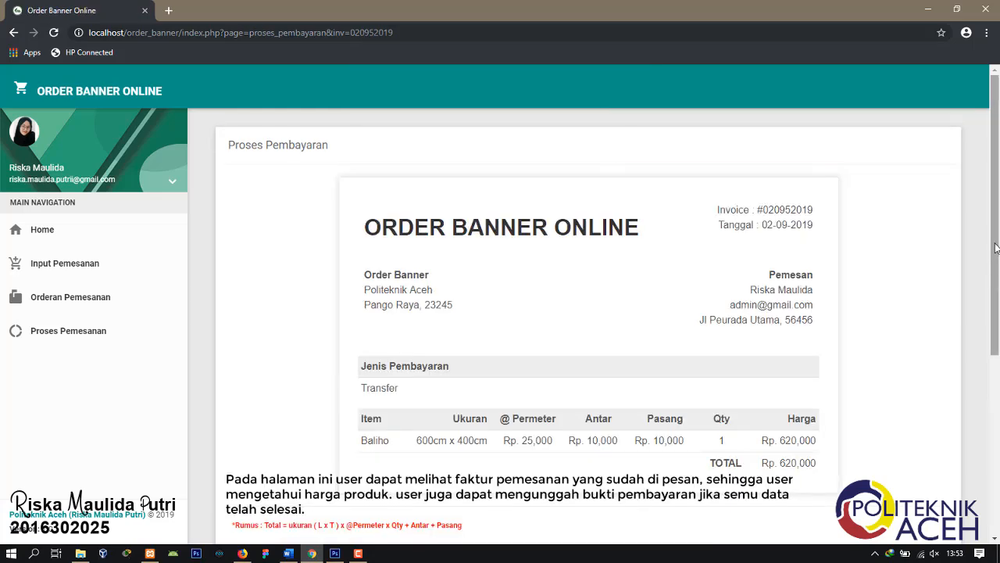
- Upload BNI.jpg from the Pictures folder as the order's proof of payment and submit the payment
{"action": "scroll", "coordinate": [996, 249], "scroll_direction": "down", "scroll_amount": 4}
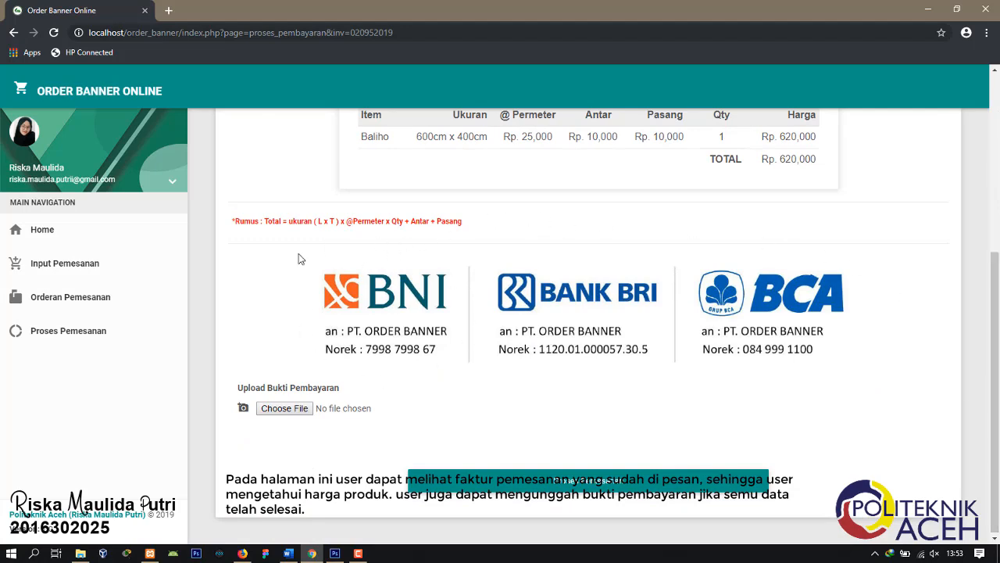
{"action": "left_click", "coordinate": [285, 408]}
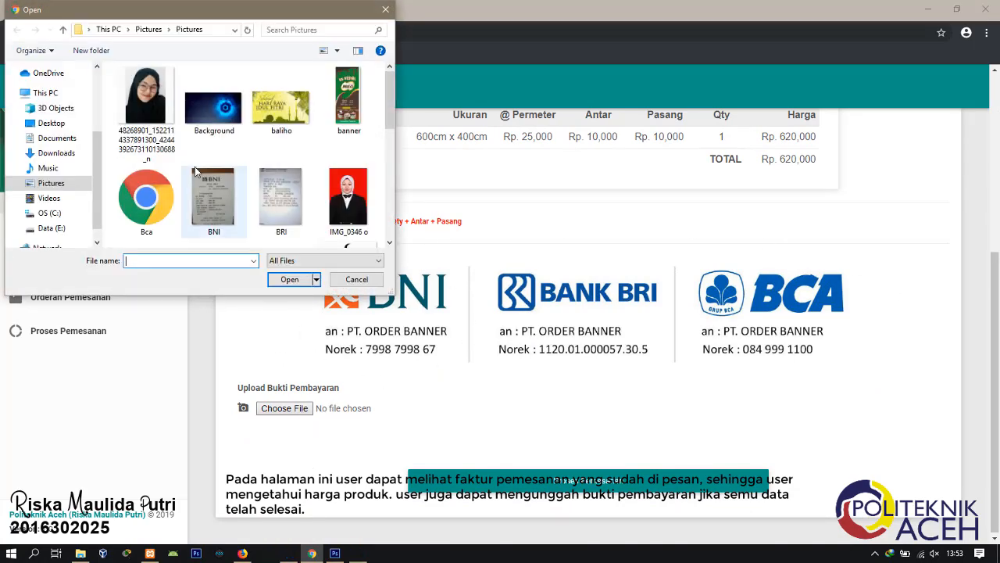
{"action": "left_click", "coordinate": [213, 190]}
{"action": "left_click", "coordinate": [289, 279]}
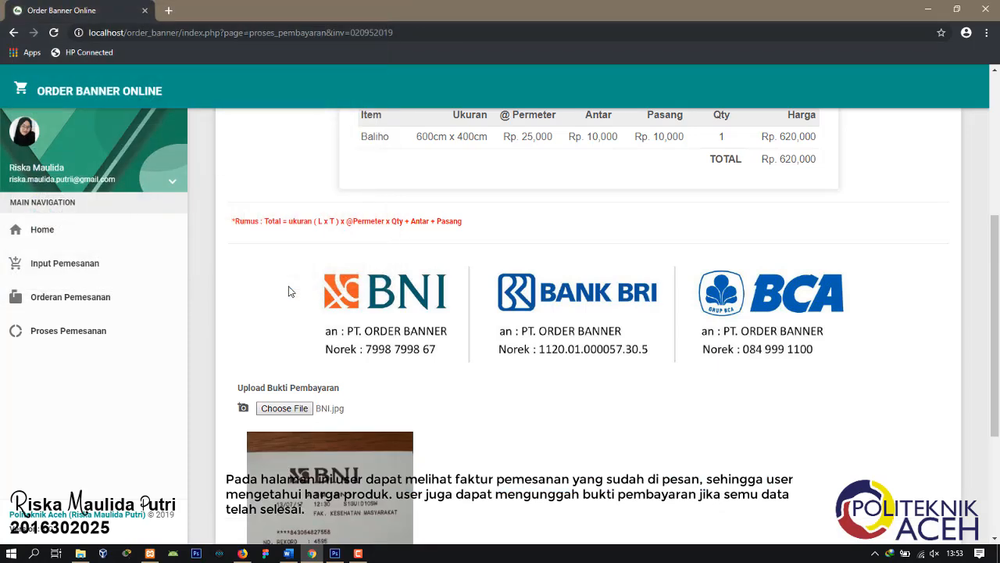
{"action": "scroll", "coordinate": [813, 468], "scroll_direction": "down", "scroll_amount": 3}
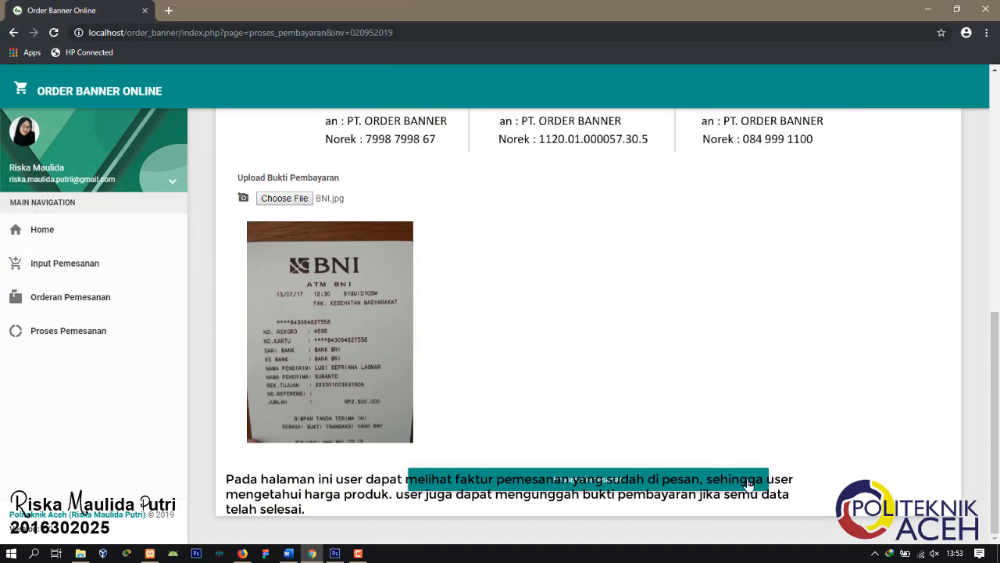
{"action": "left_click", "coordinate": [717, 482]}
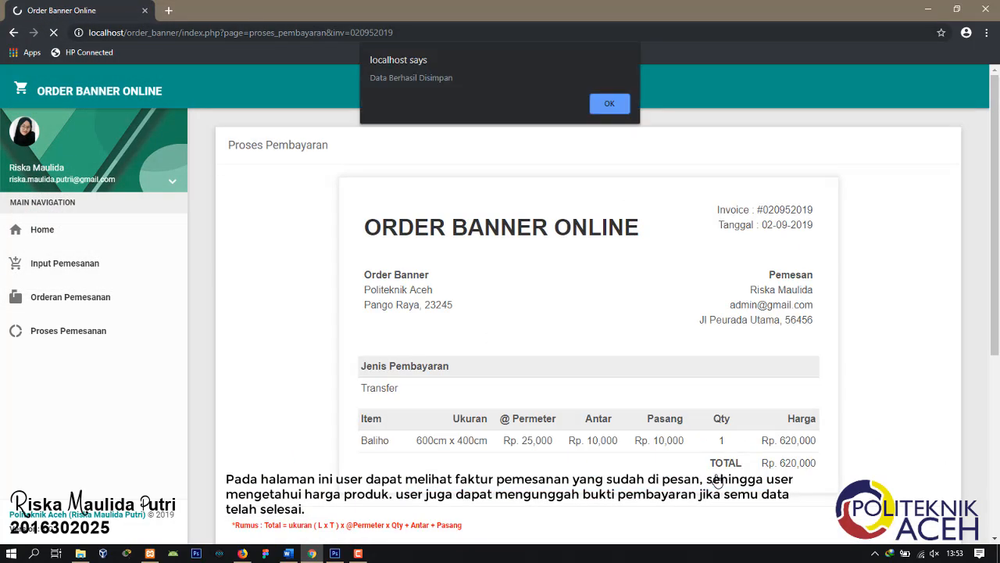
{"action": "left_click", "coordinate": [607, 103]}
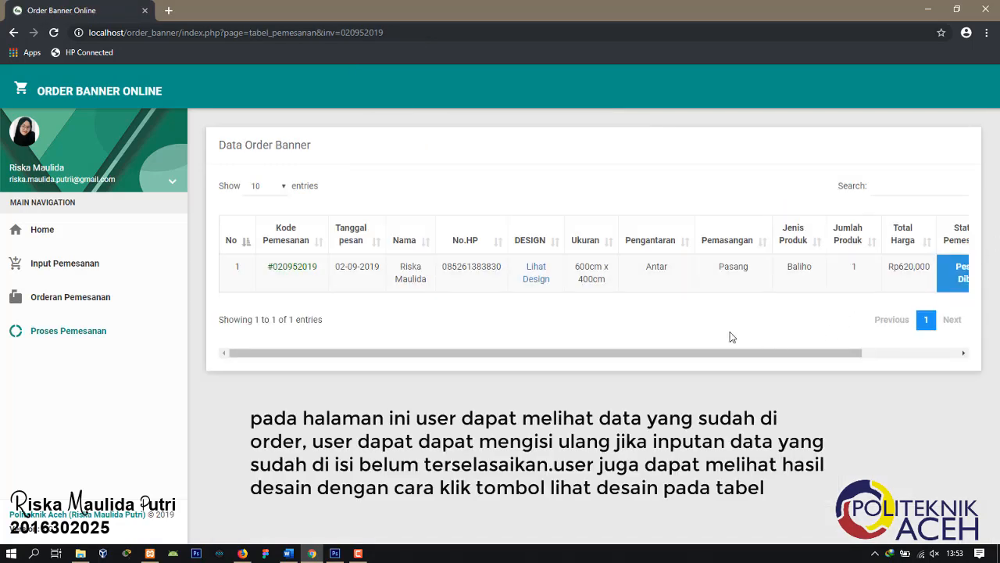
- Review the baliho order's saved design from the order table and open the order's process status
{"action": "left_click", "coordinate": [546, 283]}
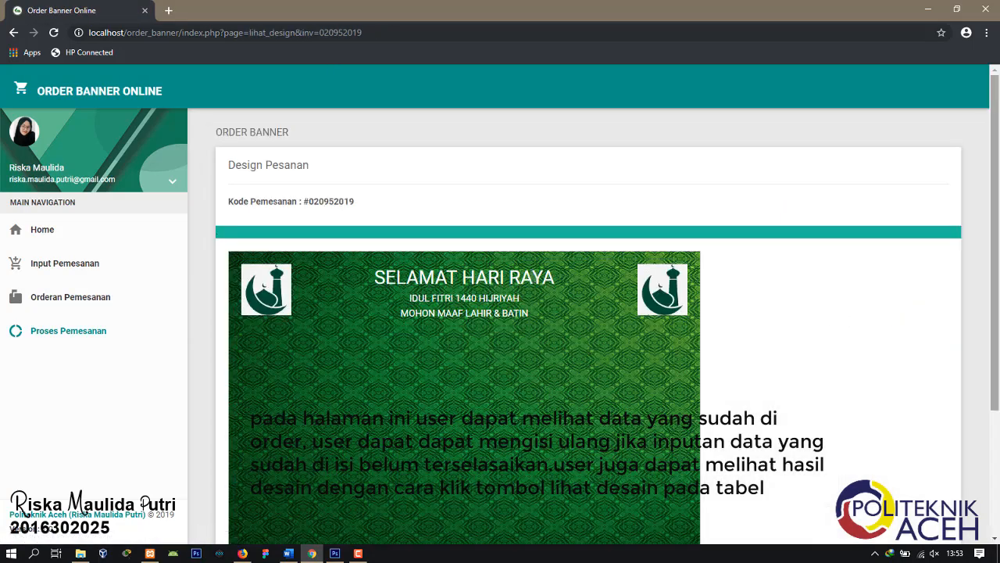
{"action": "left_click_drag", "start_coordinate": [998, 233], "coordinate": [965, 380]}
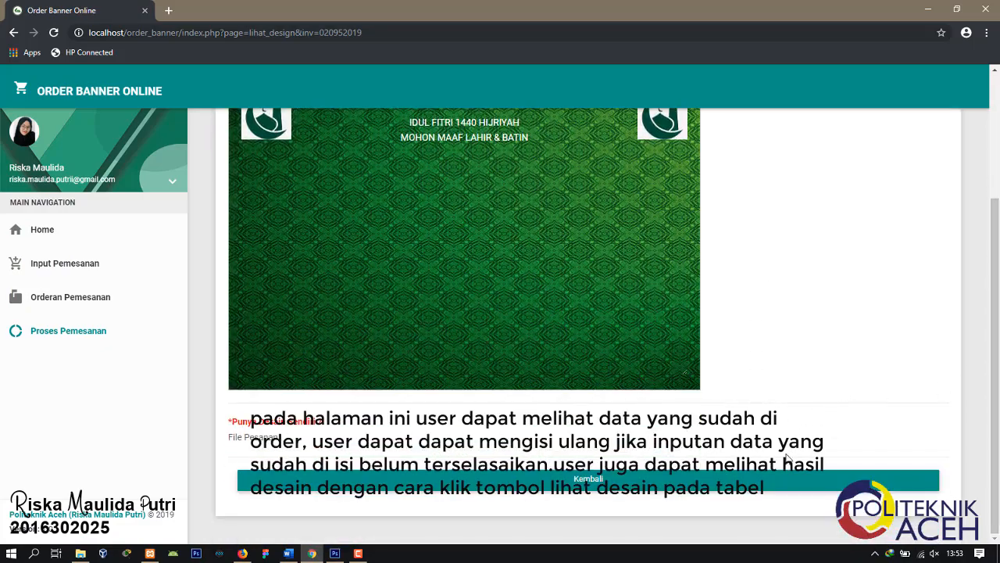
{"action": "left_click", "coordinate": [777, 478]}
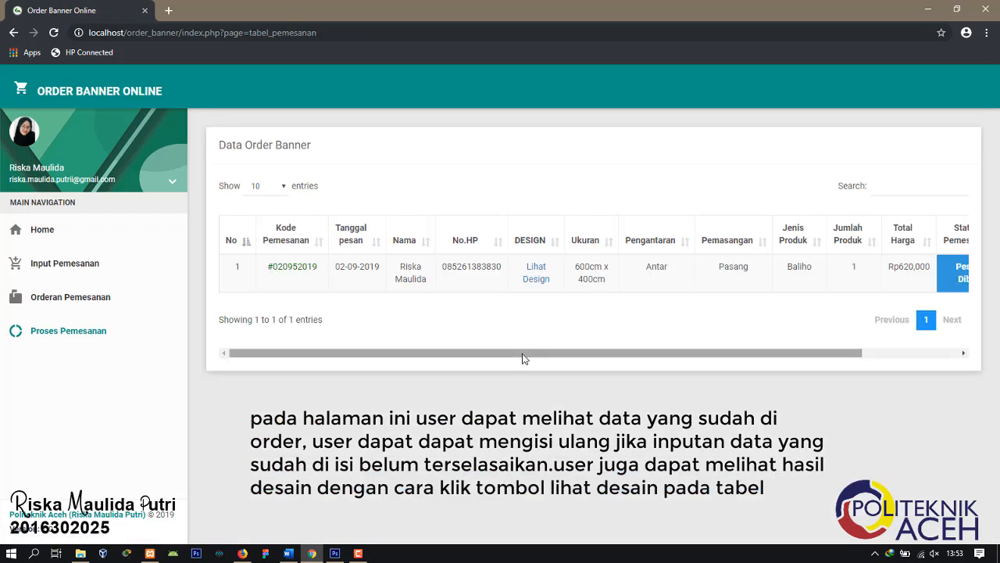
{"action": "left_click_drag", "start_coordinate": [525, 357], "coordinate": [748, 343]}
{"action": "left_click", "coordinate": [930, 271]}
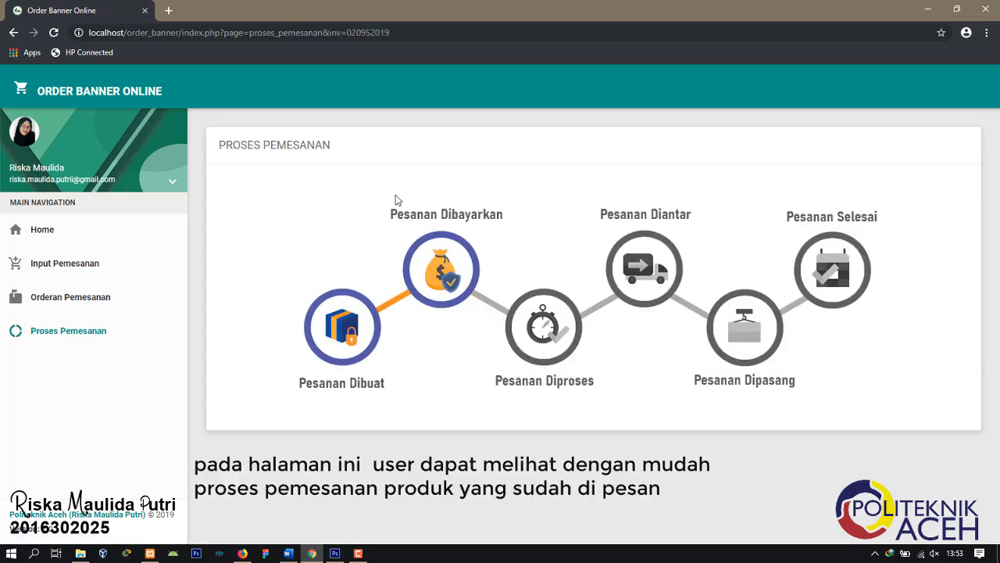
- Switch to the administrator session in Firefox, reload it and open the customer order list
{"action": "left_click", "coordinate": [241, 547]}
{"action": "key", "text": "F5"}
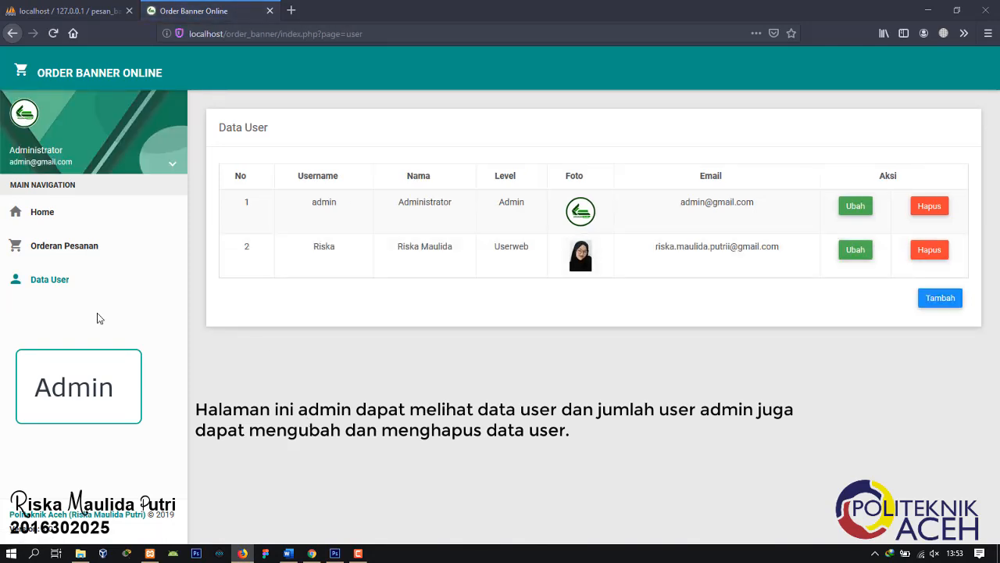
{"action": "left_click", "coordinate": [90, 258]}
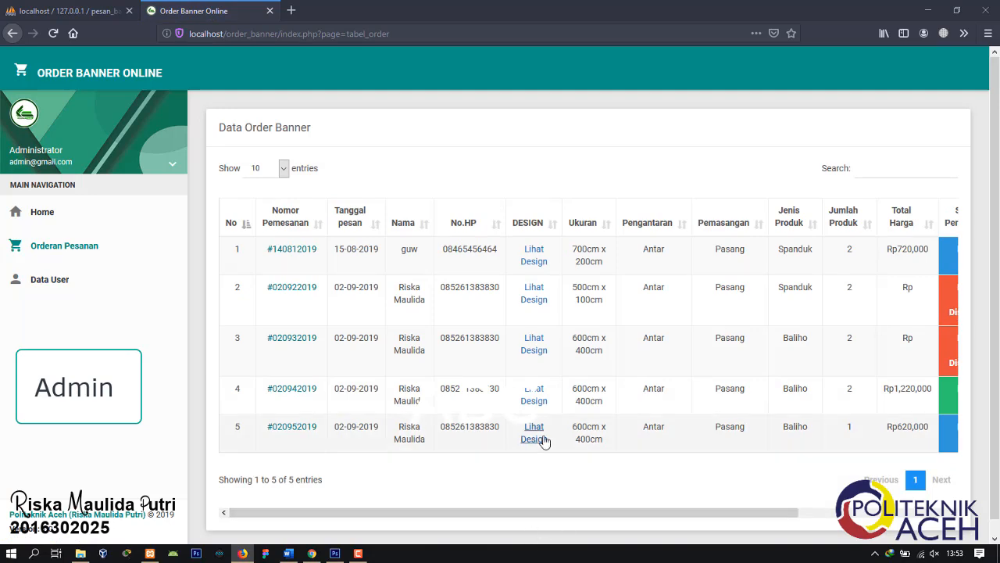
- Examine the design of the single-quantity 600 × 400 cm baliho order as administrator and return to the order list
{"action": "left_click_drag", "start_coordinate": [524, 513], "coordinate": [574, 513]}
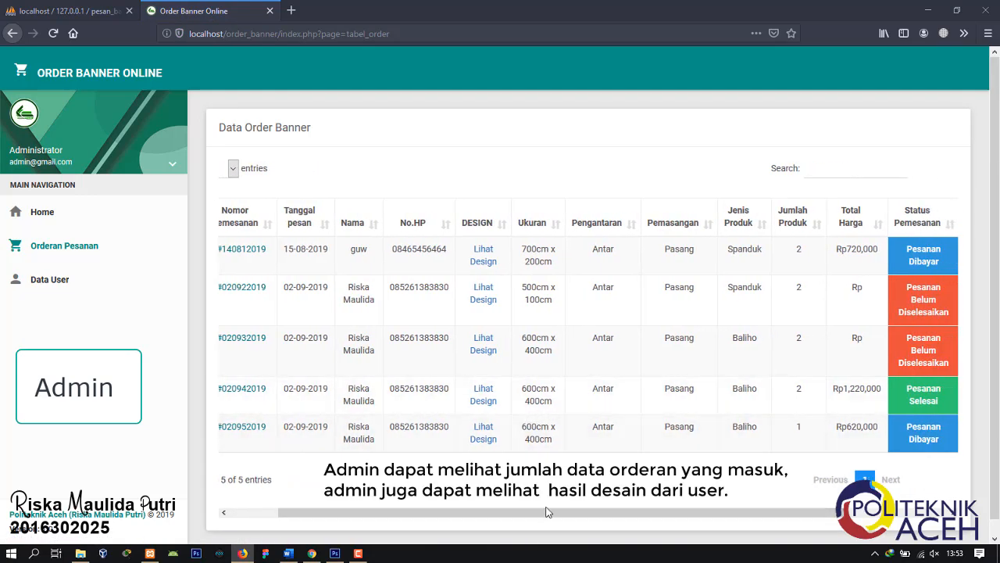
{"action": "left_click", "coordinate": [484, 434]}
{"action": "scroll", "coordinate": [998, 285], "scroll_direction": "down", "scroll_amount": 1}
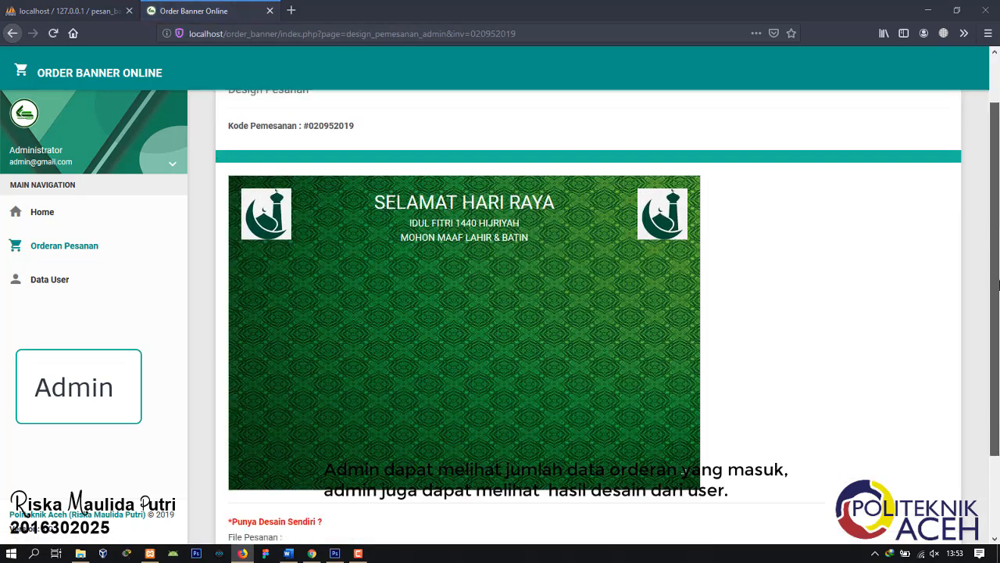
{"action": "scroll", "coordinate": [998, 285], "scroll_direction": "down", "scroll_amount": 2}
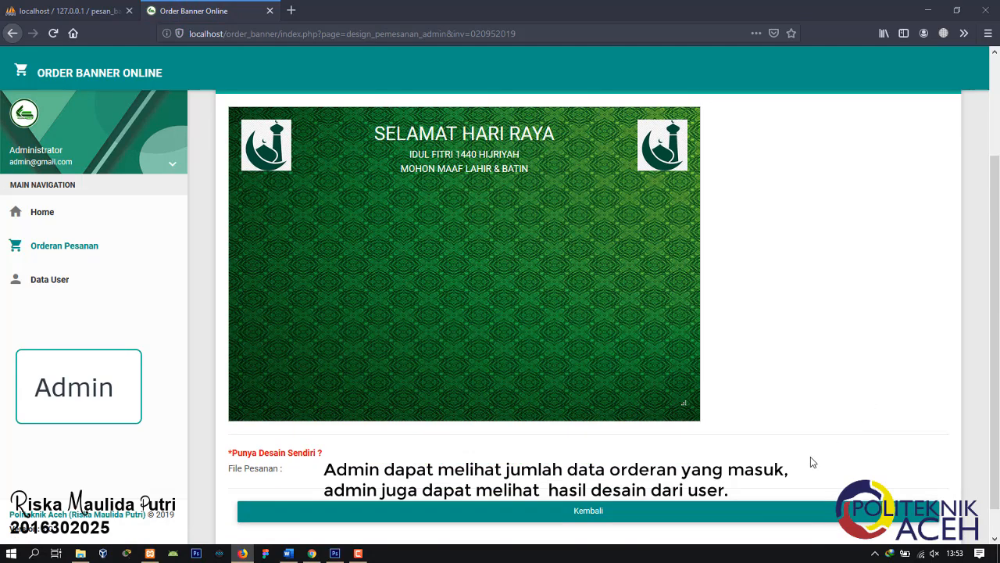
{"action": "left_click", "coordinate": [753, 516]}
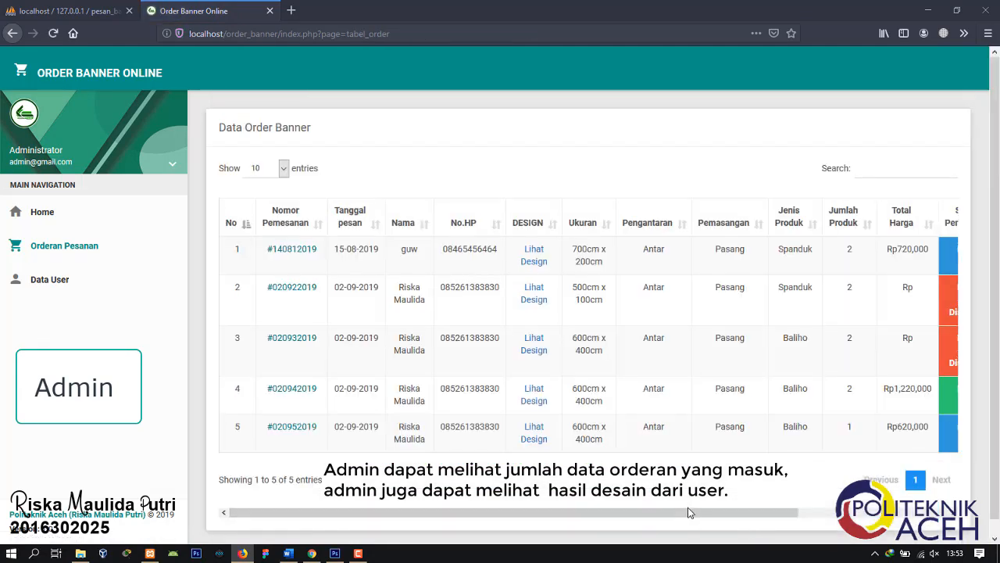
- Change the status of the single-quantity 600 × 400 cm baliho order to "PESANAN DI PROSES"
{"action": "left_click_drag", "start_coordinate": [688, 512], "coordinate": [889, 522]}
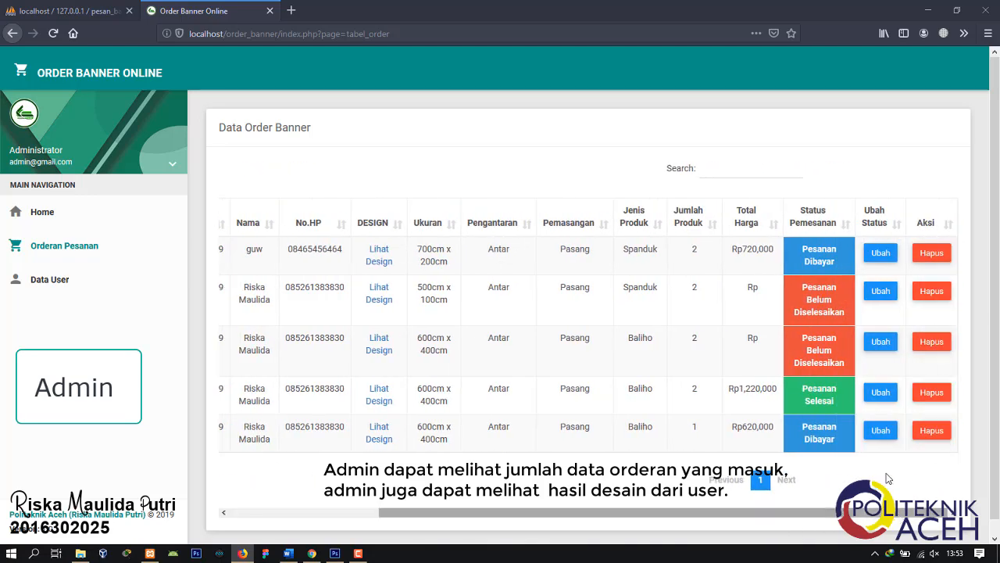
{"action": "left_click", "coordinate": [882, 437]}
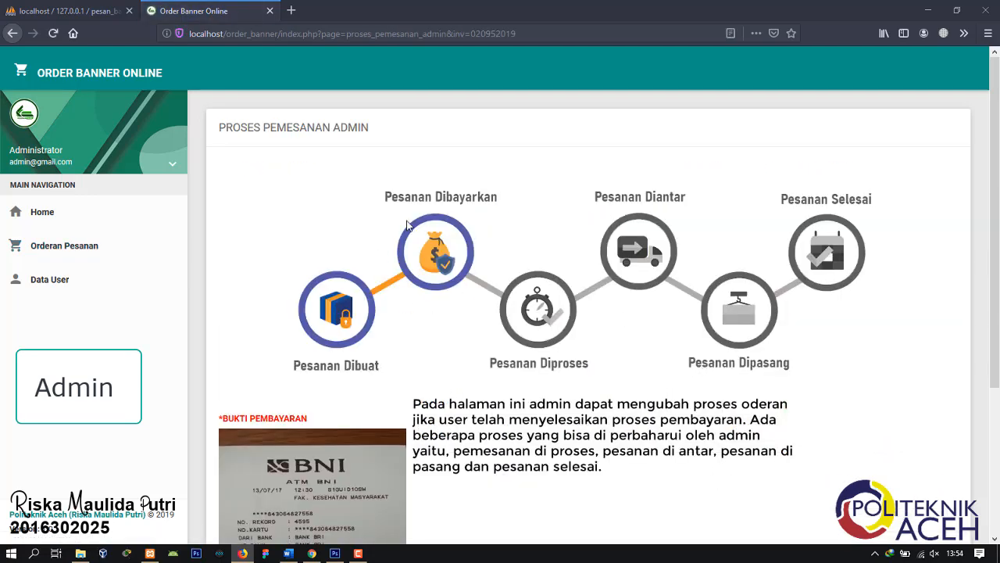
{"action": "left_click_drag", "start_coordinate": [995, 236], "coordinate": [997, 386]}
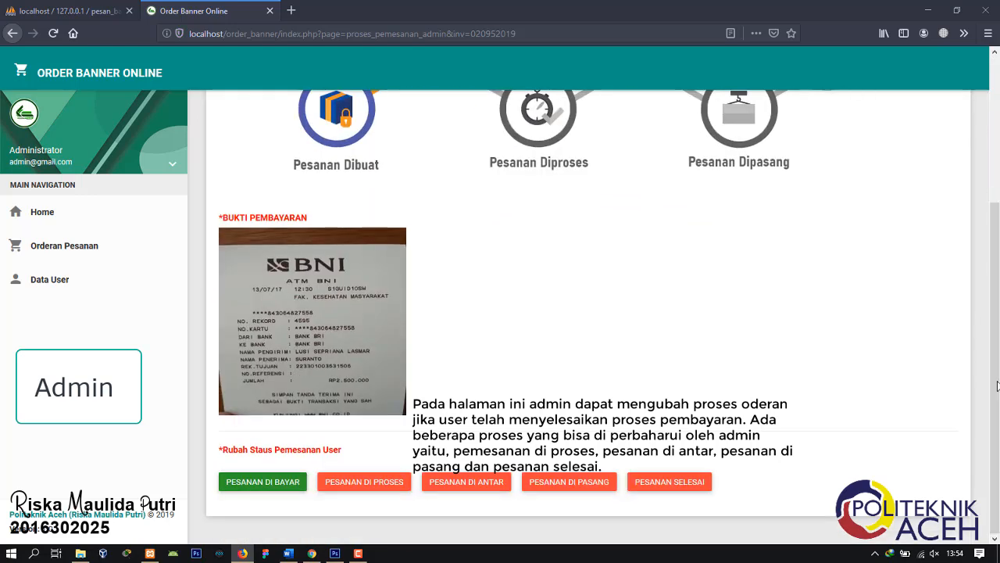
{"action": "left_click", "coordinate": [393, 485]}
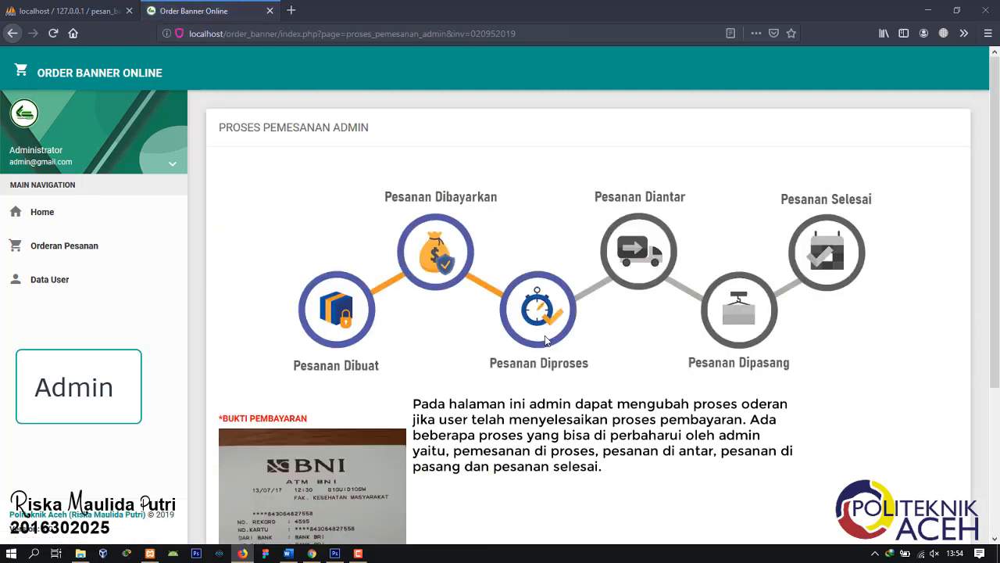
{"action": "scroll", "coordinate": [593, 391], "scroll_direction": "down", "scroll_amount": 3}
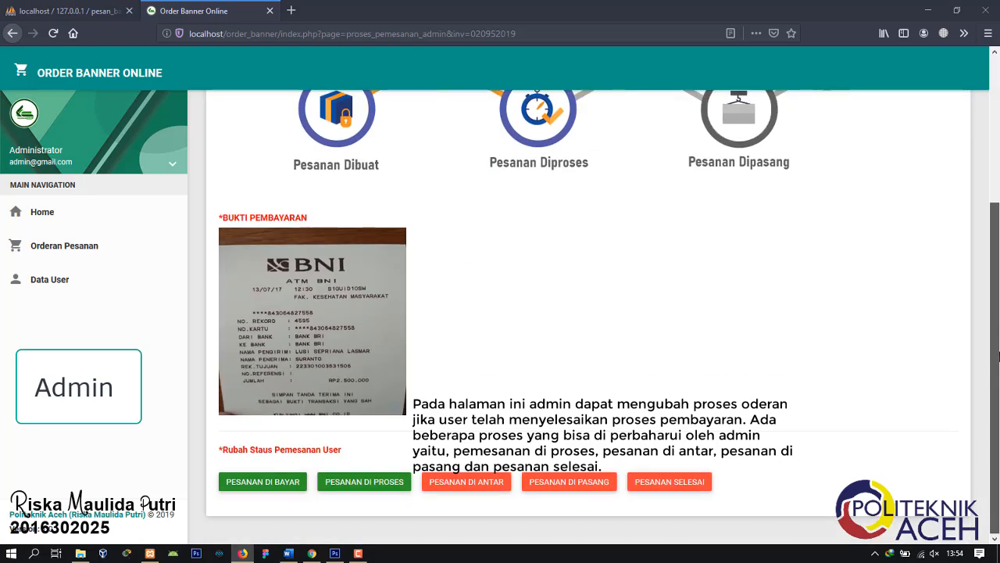
- Change the order's status to "PESANAN DI ANTAR" and check the order process in the customer session in Chrome
{"action": "left_click", "coordinate": [467, 482]}
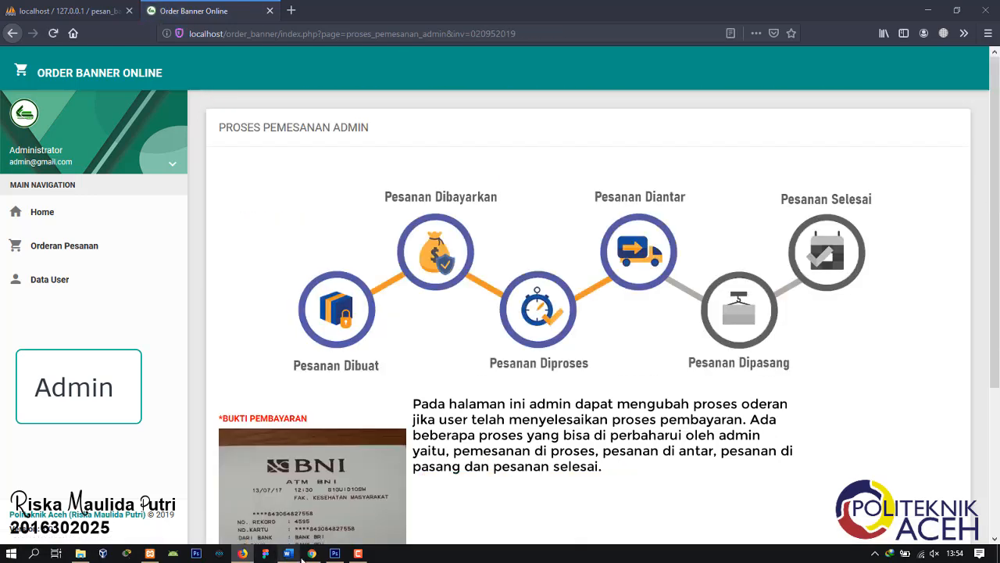
{"action": "mouse_move", "coordinate": [312, 554]}
{"action": "left_click", "coordinate": [335, 520]}
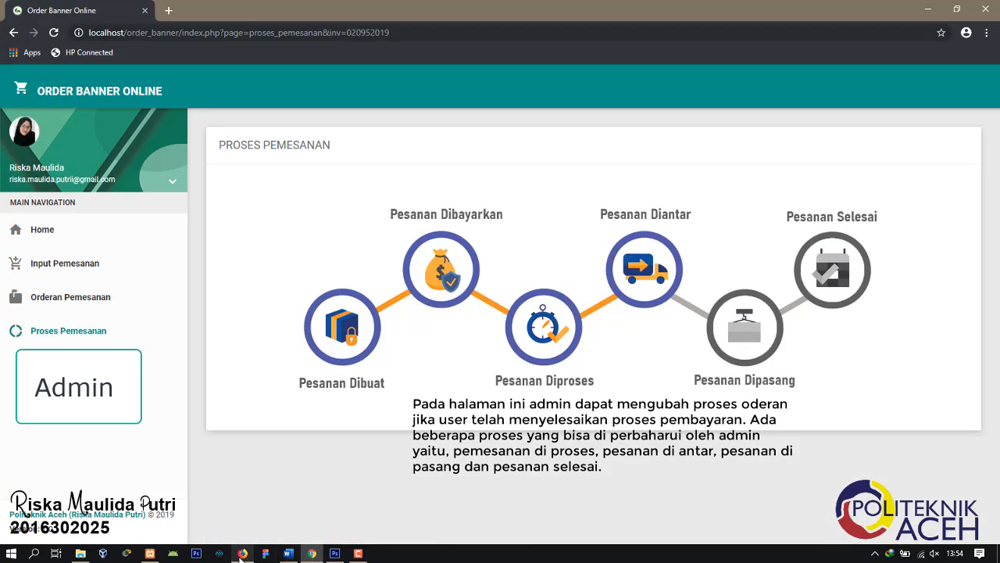
- Return to the administrator session in Firefox and change the order's status to "PESANAN SELESAI"
{"action": "mouse_move", "coordinate": [242, 553]}
{"action": "left_click", "coordinate": [247, 528]}
{"action": "scroll", "coordinate": [938, 400], "scroll_direction": "down", "scroll_amount": 3}
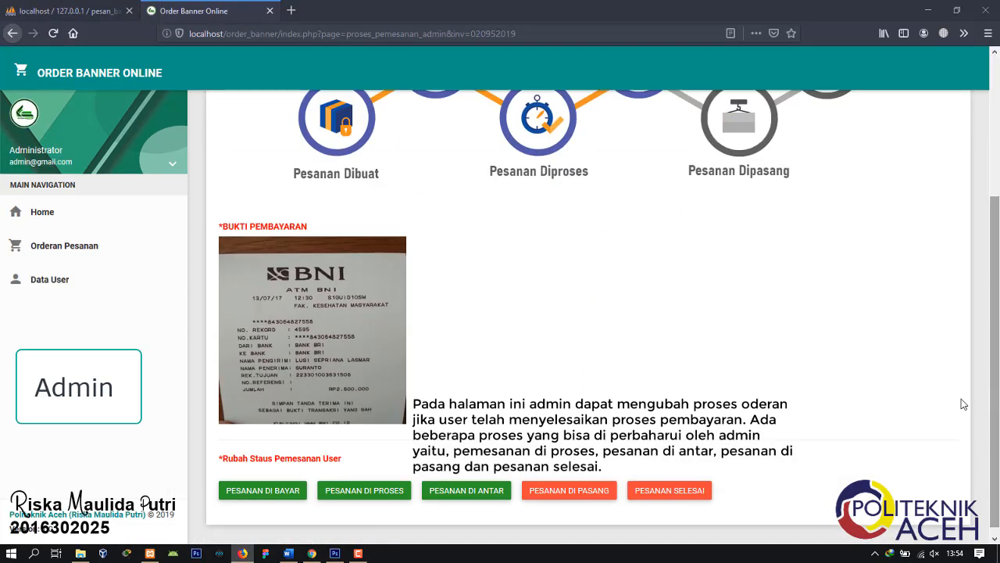
{"action": "left_click", "coordinate": [675, 494]}
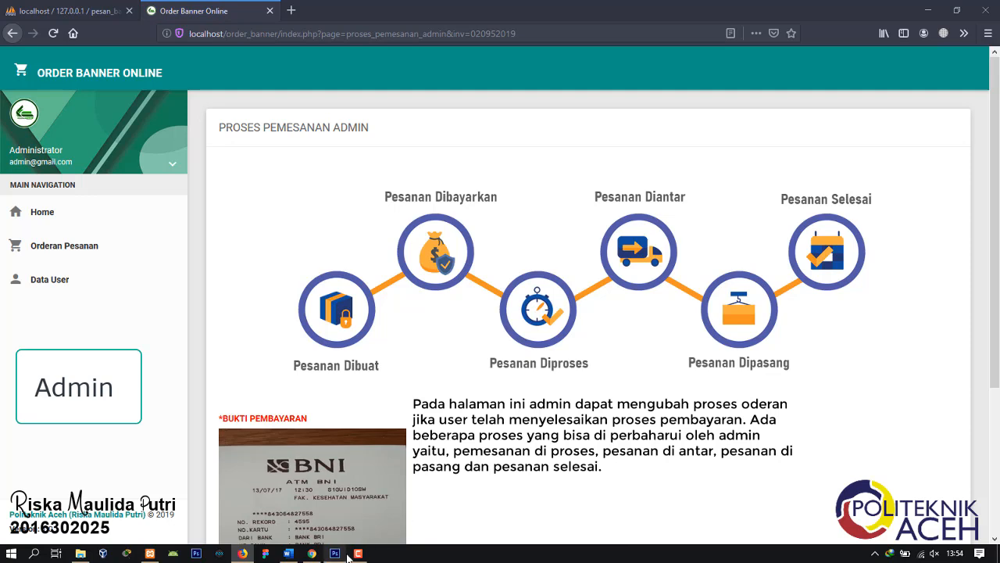
- Switch to the customer session in Chrome, check the order's process status and open the home dashboard
{"action": "mouse_move", "coordinate": [312, 554]}
{"action": "left_click", "coordinate": [313, 510]}
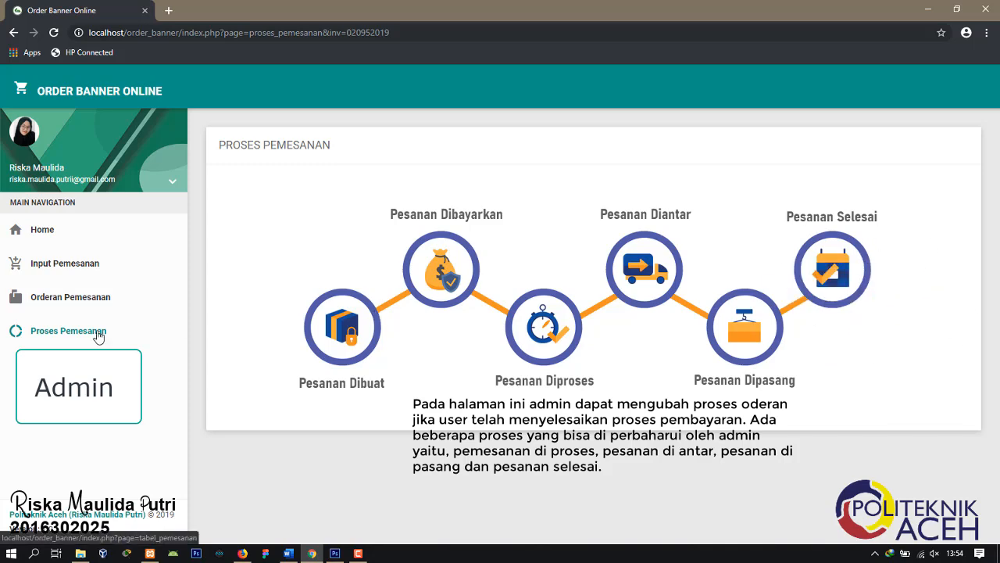
{"action": "left_click", "coordinate": [91, 229]}
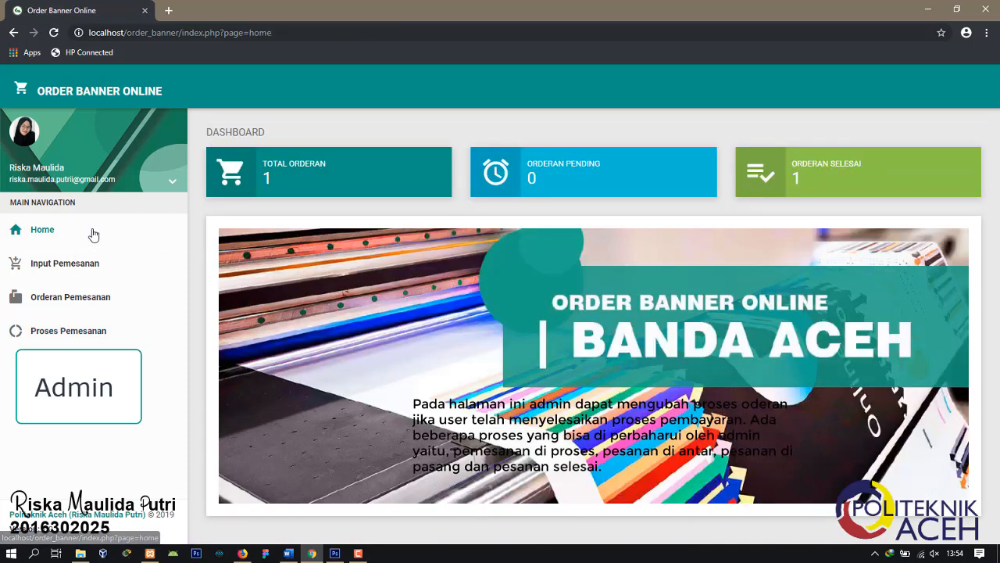